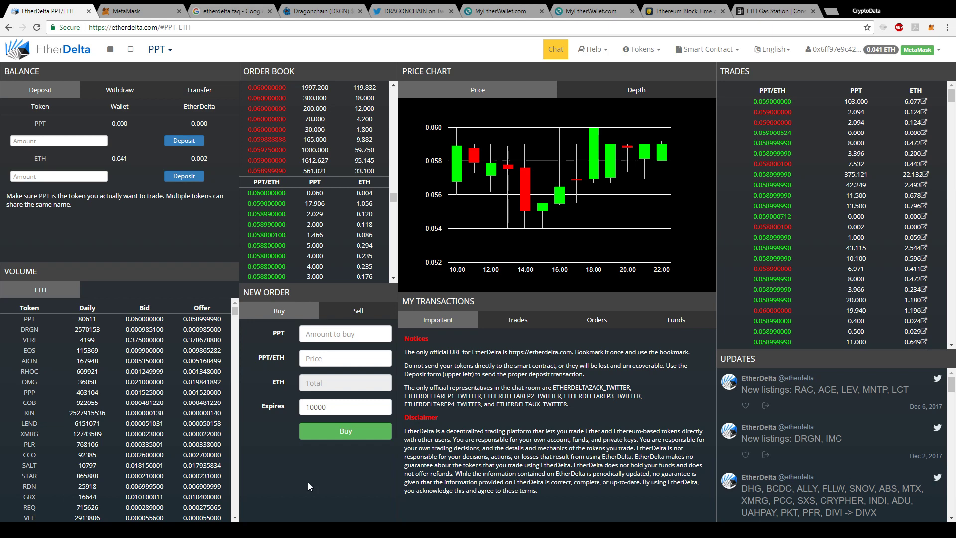
Step: Switch to CoinMarketCap and review Dragonchain's price chart and its list of markets
click(323, 9)
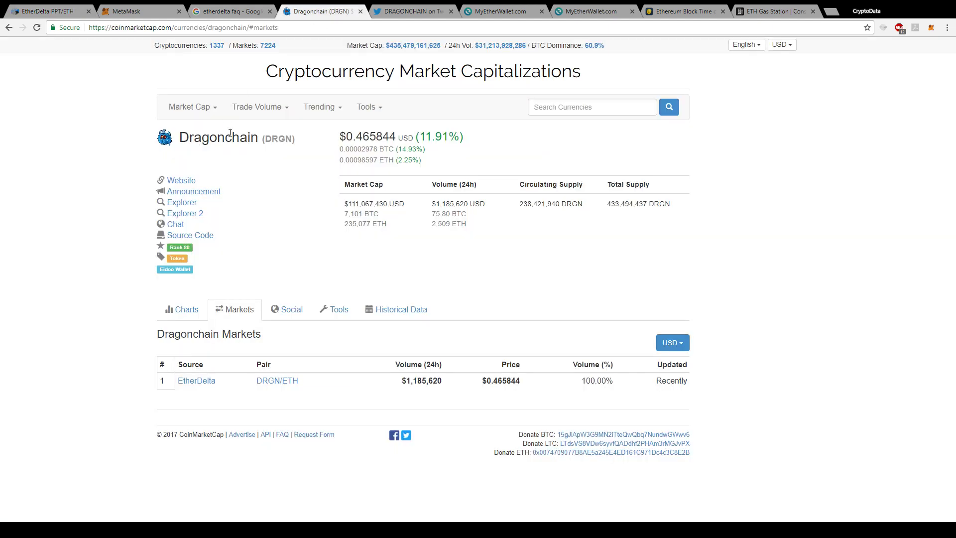
click(182, 319)
scroll(431, 361, down, 2)
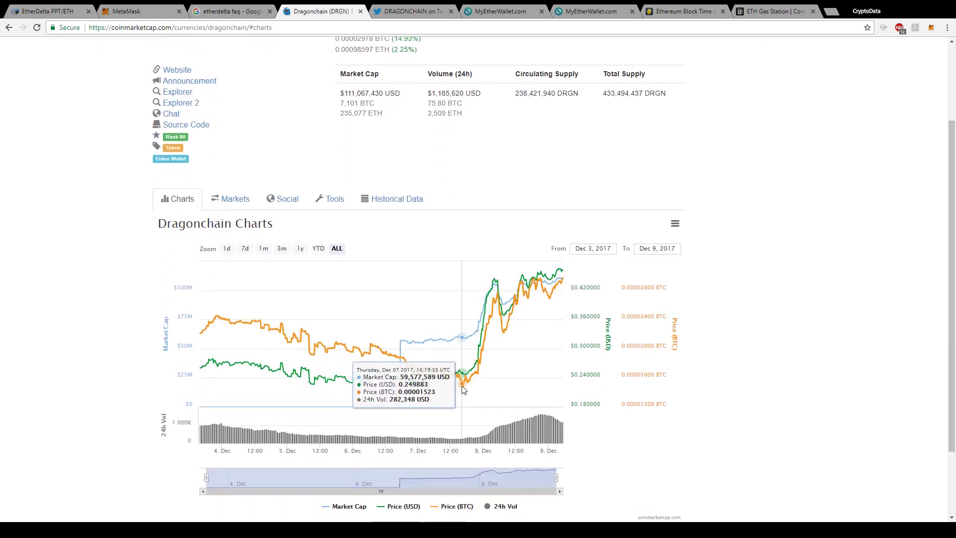
scroll(461, 390, up, 2)
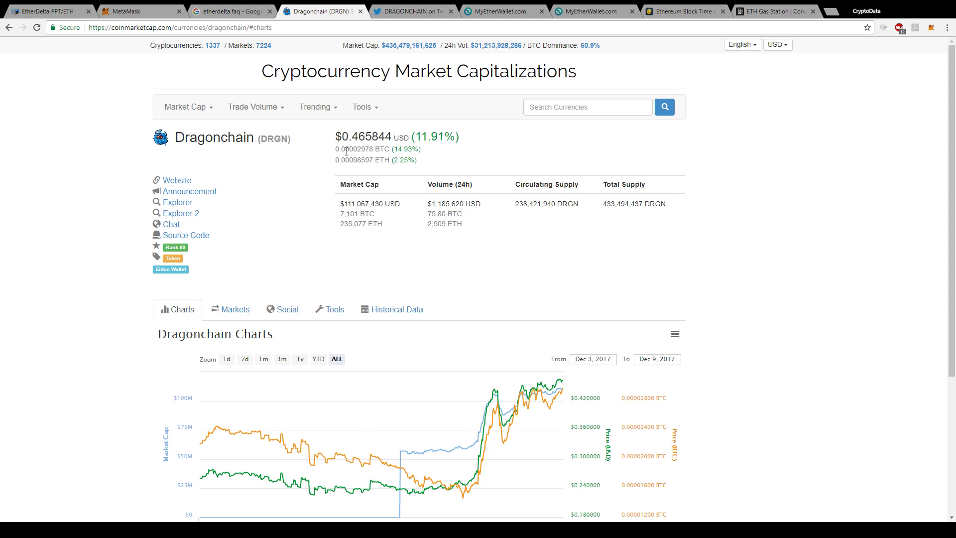
click(238, 317)
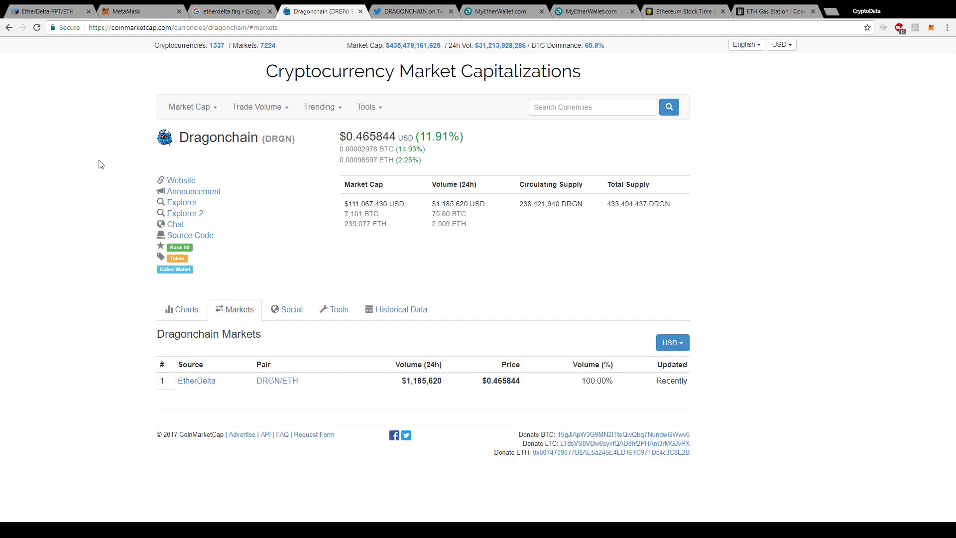
Step: View the EtherDelta PPT/ETH trading page and the MetaMask website, returning to EtherDelta
click(48, 8)
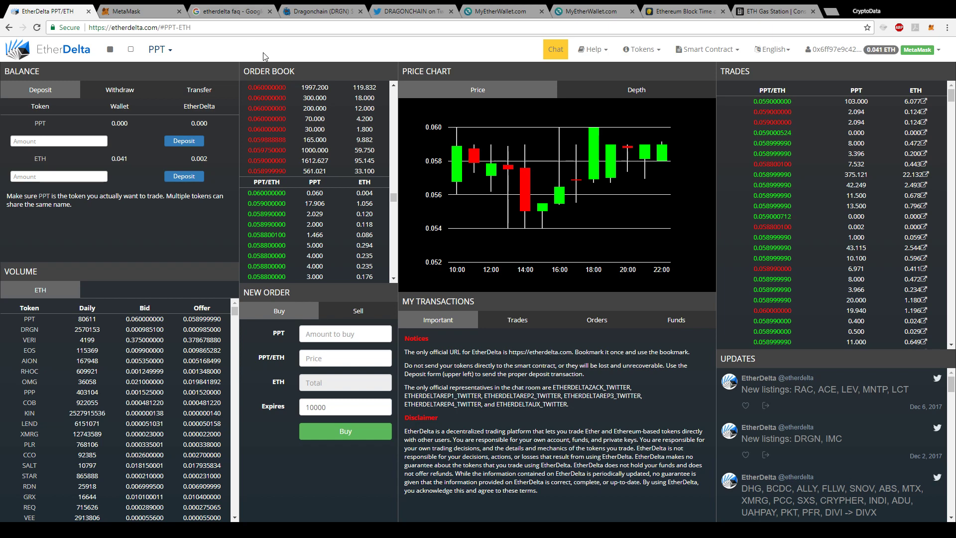
click(156, 9)
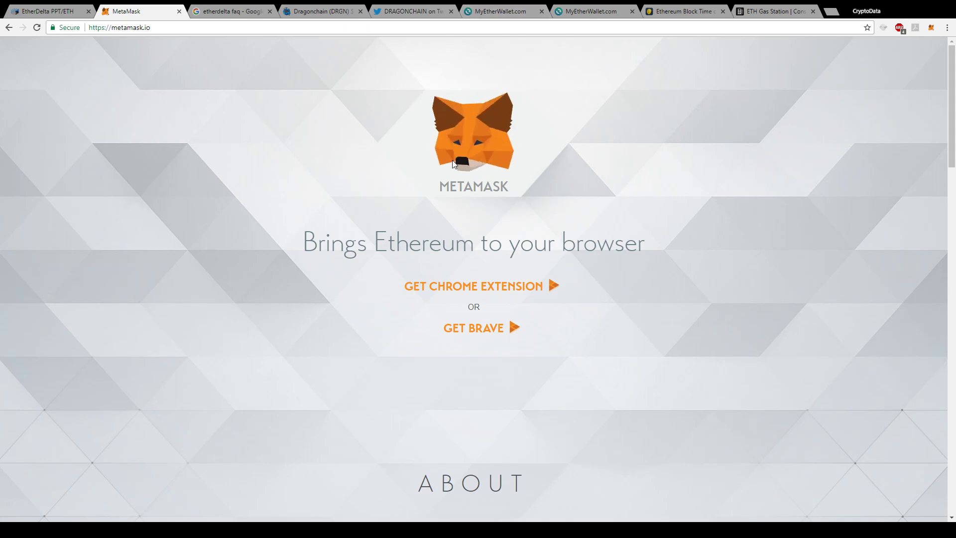
click(65, 8)
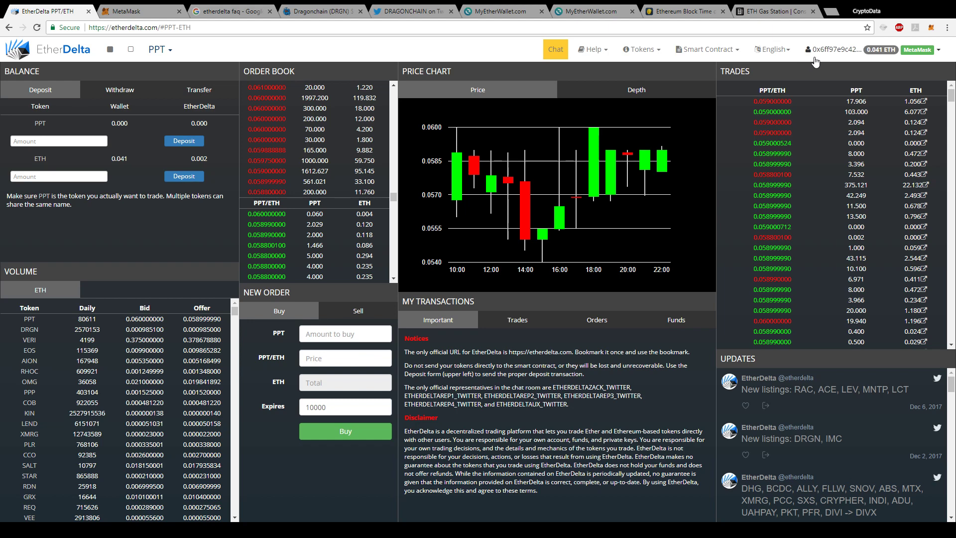
Step: Switch to MyEtherWallet, open Send Ether & Tokens and choose Keystore / JSON File as the wallet access method
click(487, 7)
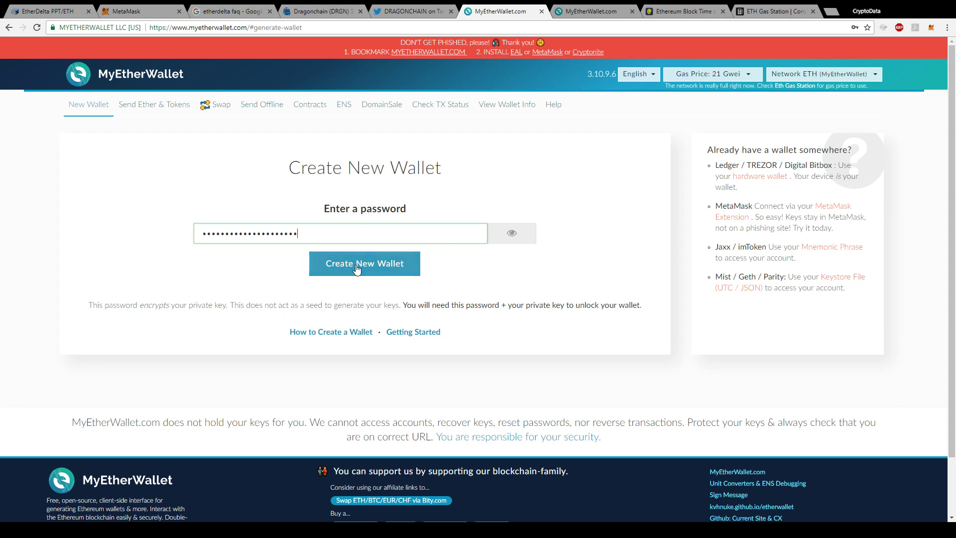
click(178, 116)
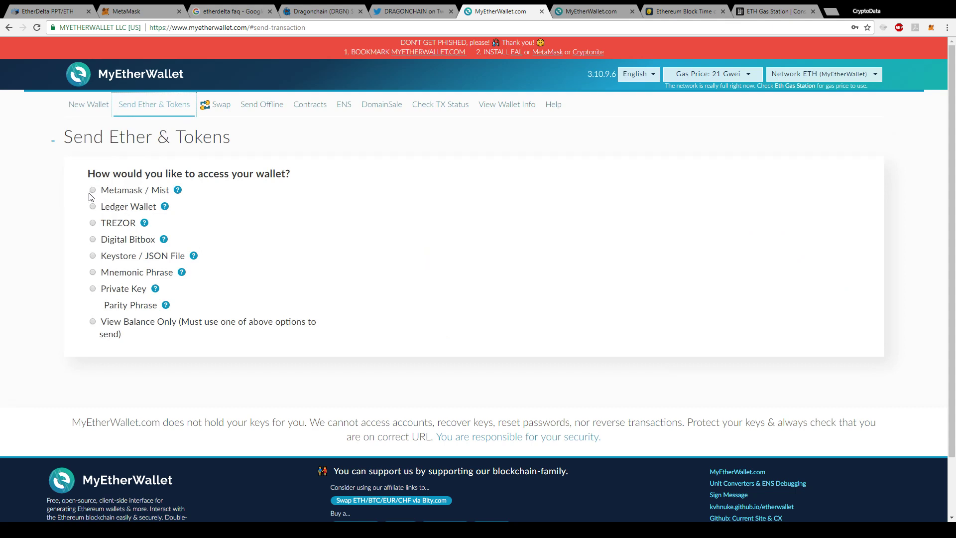
click(94, 257)
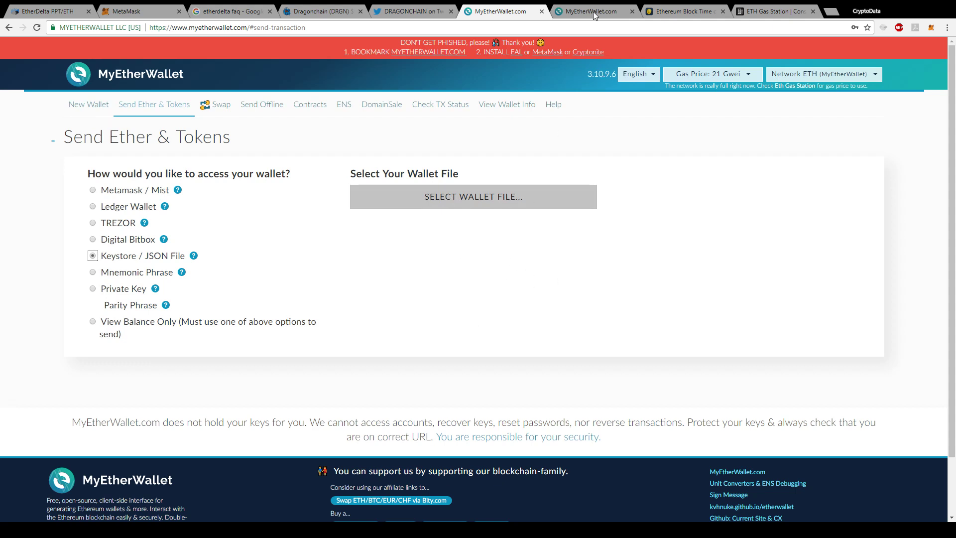
Step: In the unlocked MyEtherWallet session, open the Add Custom Token form ready for the token contract address
click(577, 9)
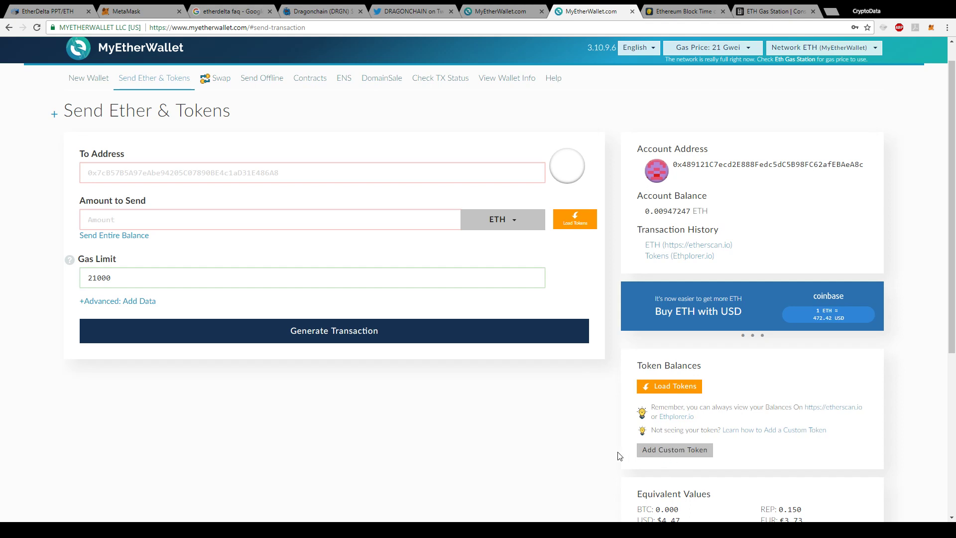
click(663, 450)
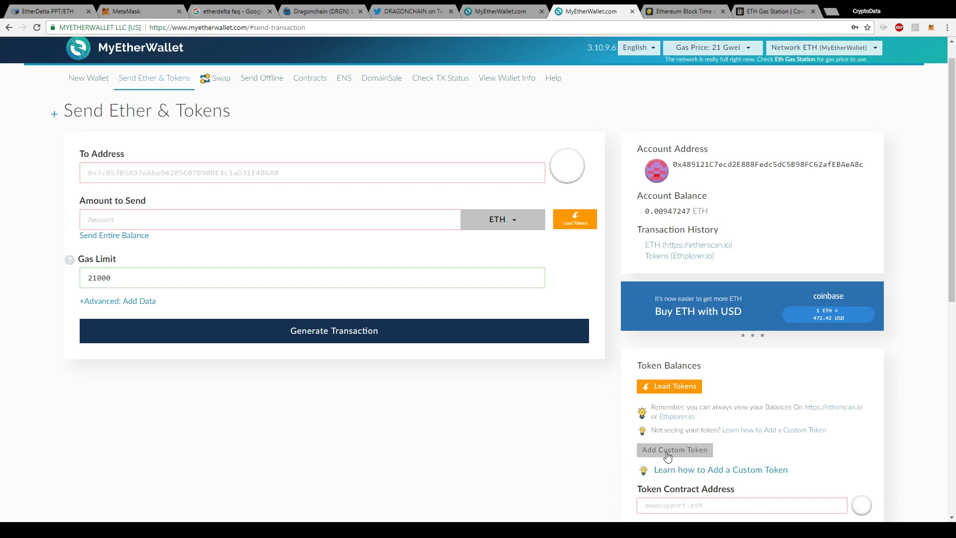
scroll(794, 400, down, 2)
scroll(795, 401, down, 1)
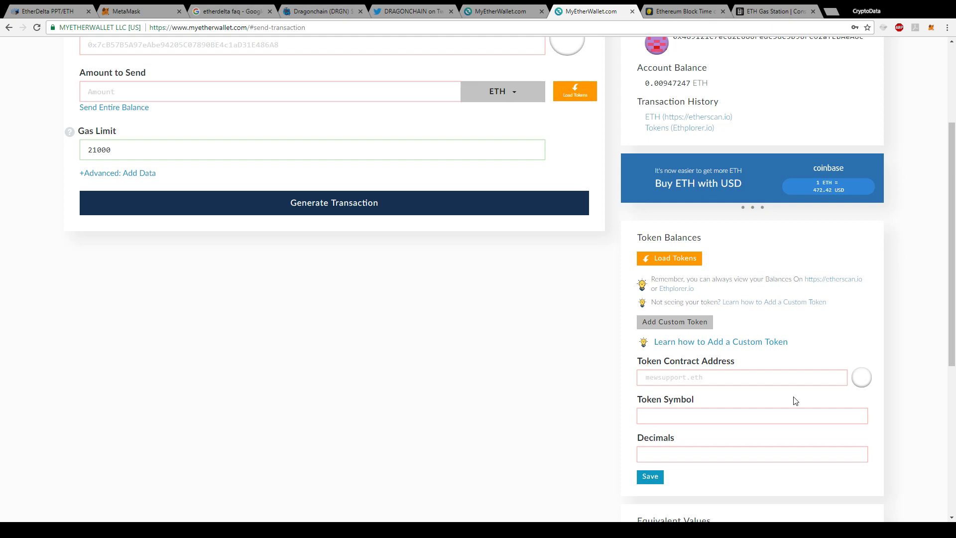
scroll(795, 401, down, 1)
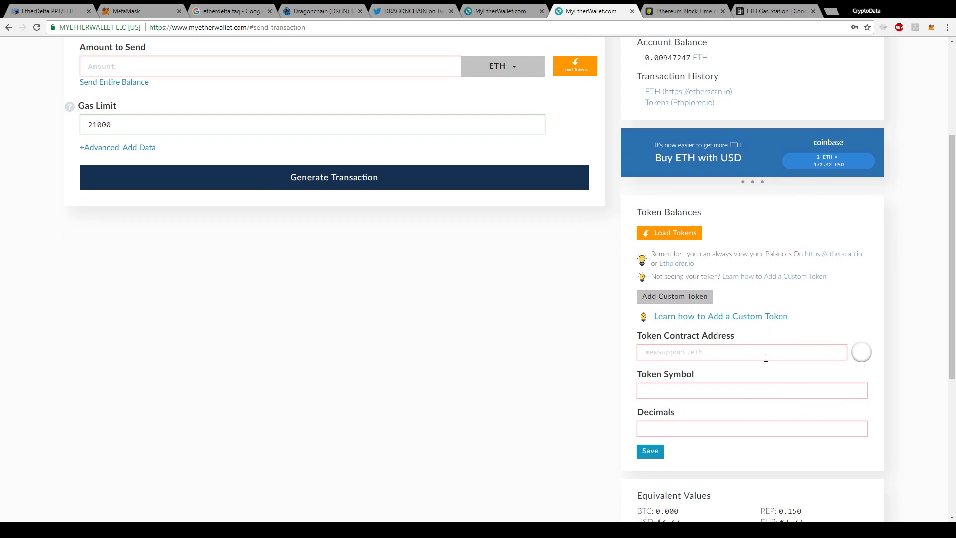
scroll(765, 356, up, 1)
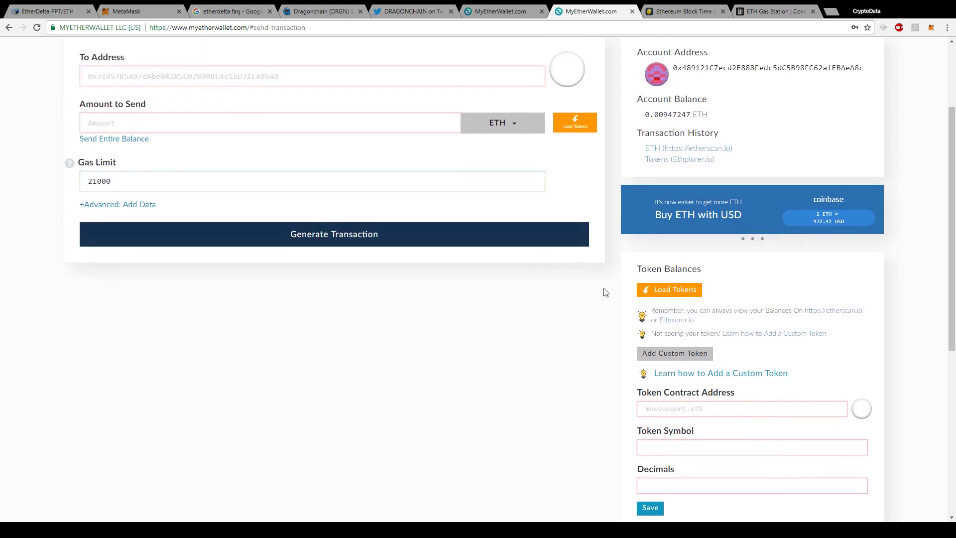
scroll(599, 372, down, 1)
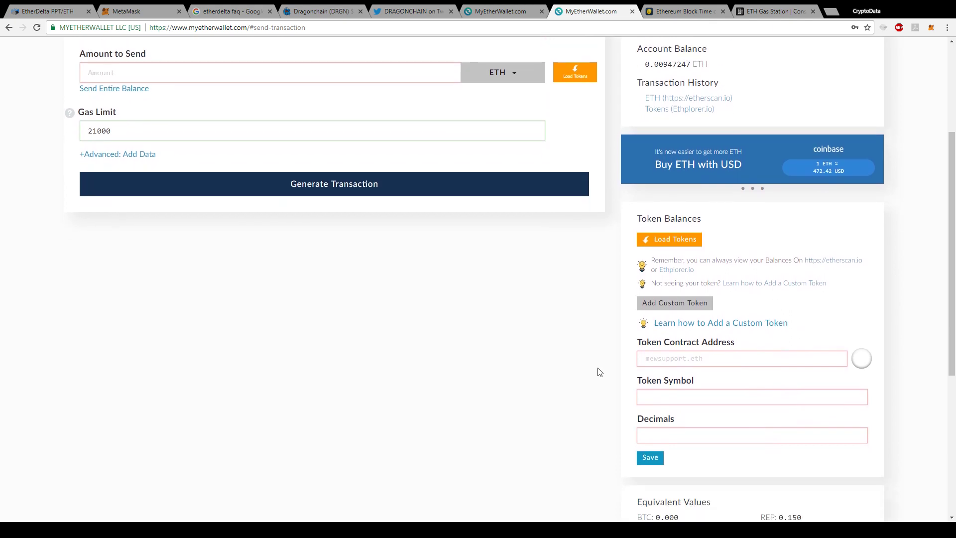
click(722, 355)
Step: Copy the DRGN token contract address from the DRAGONCHAIN signed-message tweet of 30 Nov 2017 on Twitter
click(394, 7)
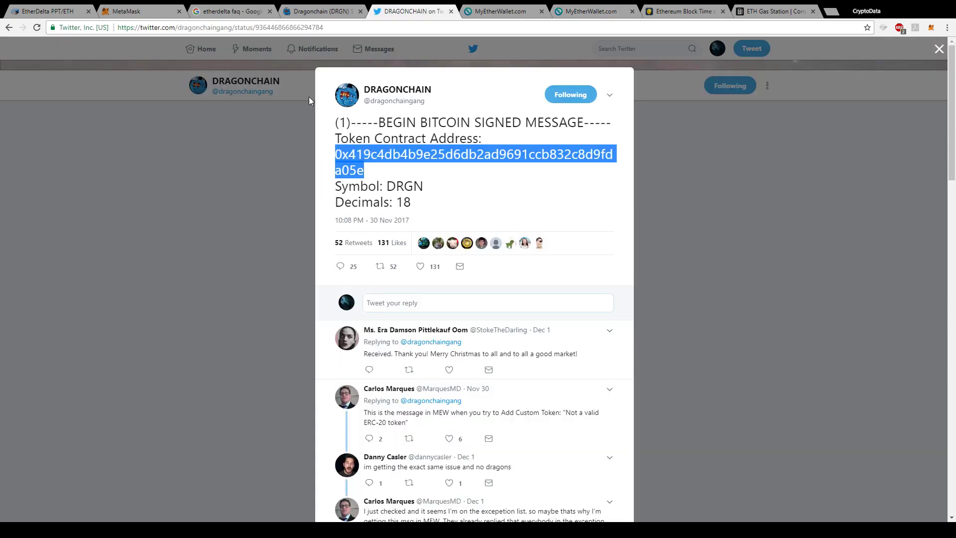
click(243, 213)
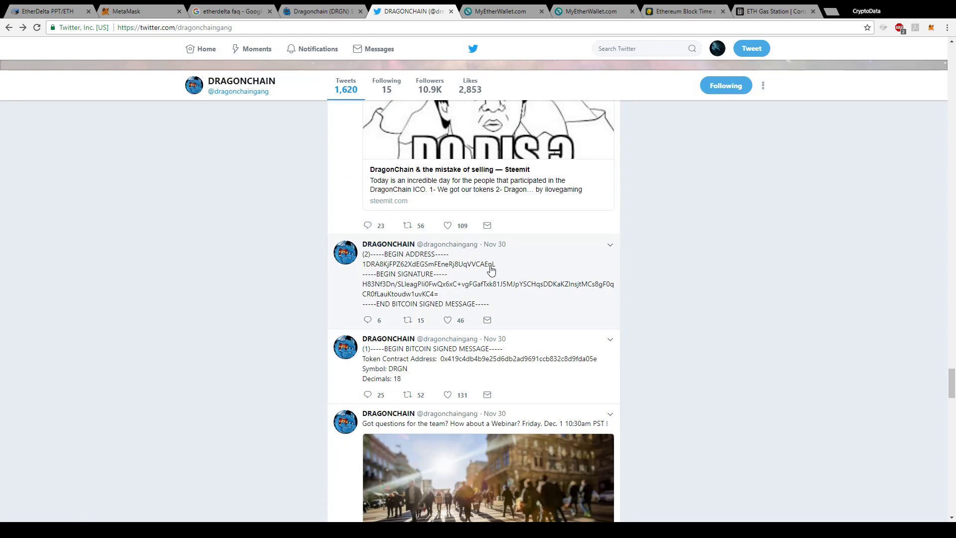
click(546, 379)
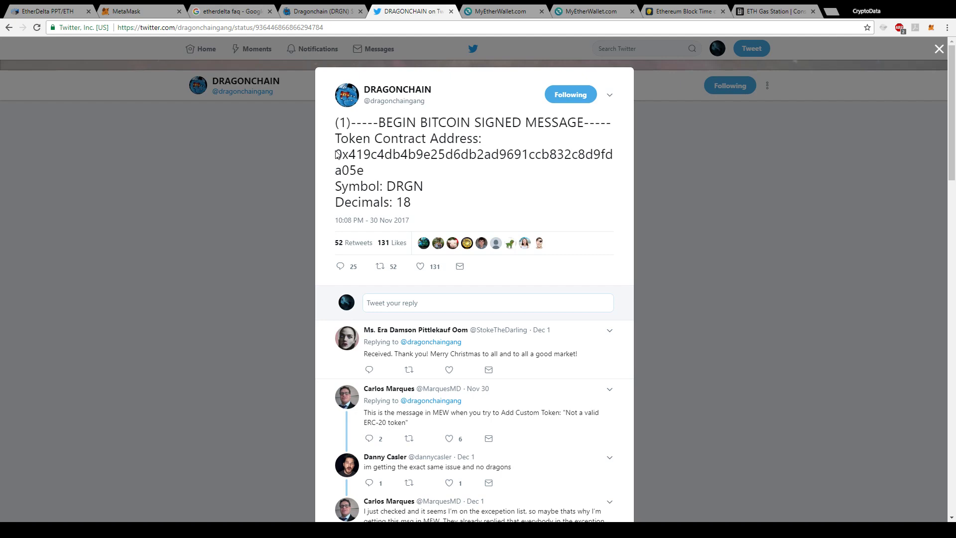
drag(335, 155, 369, 175)
key(ctrl+c)
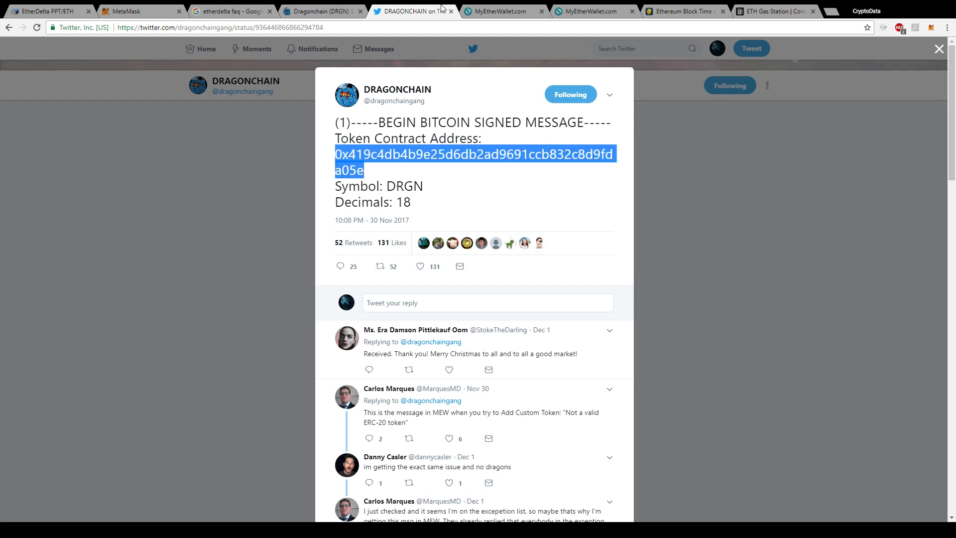
Step: Back in MyEtherWallet, paste the copied token contract address into the custom token form and set the token symbol to DRGN
click(493, 11)
click(577, 11)
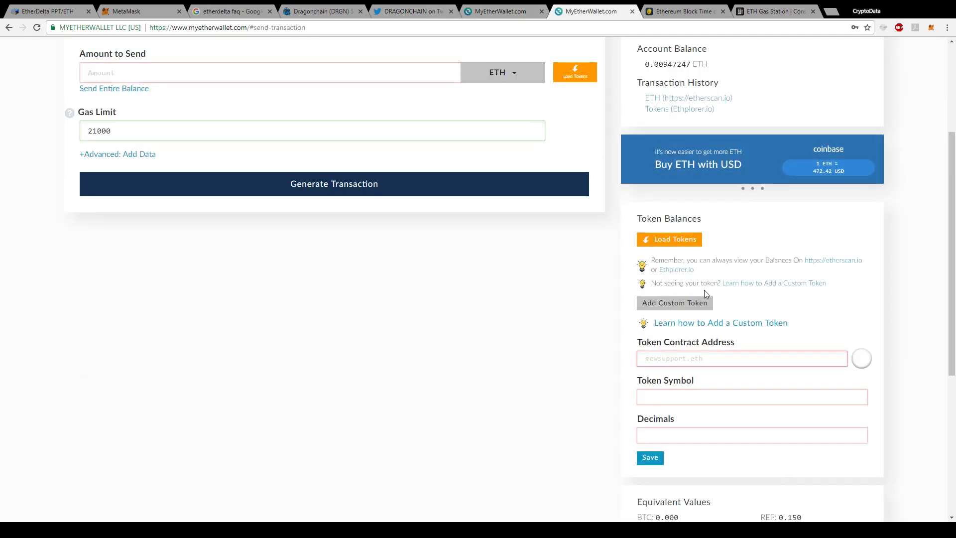
key(ctrl+v)
click(732, 399)
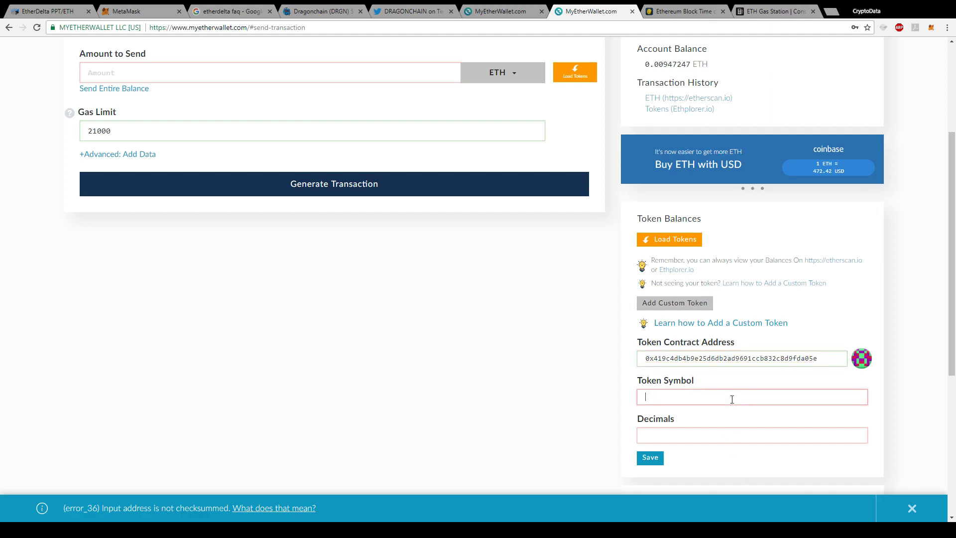
text(DRGN)
Step: Check the decimals in the DRAGONCHAIN tweet, set Decimals to 18, save the custom token and load the token balances
click(411, 11)
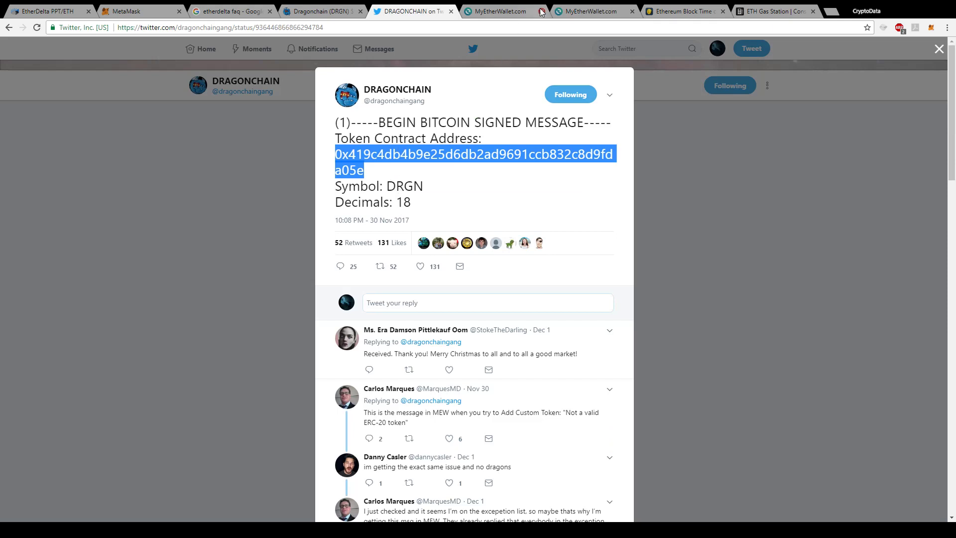
click(573, 11)
click(669, 439)
text(18)
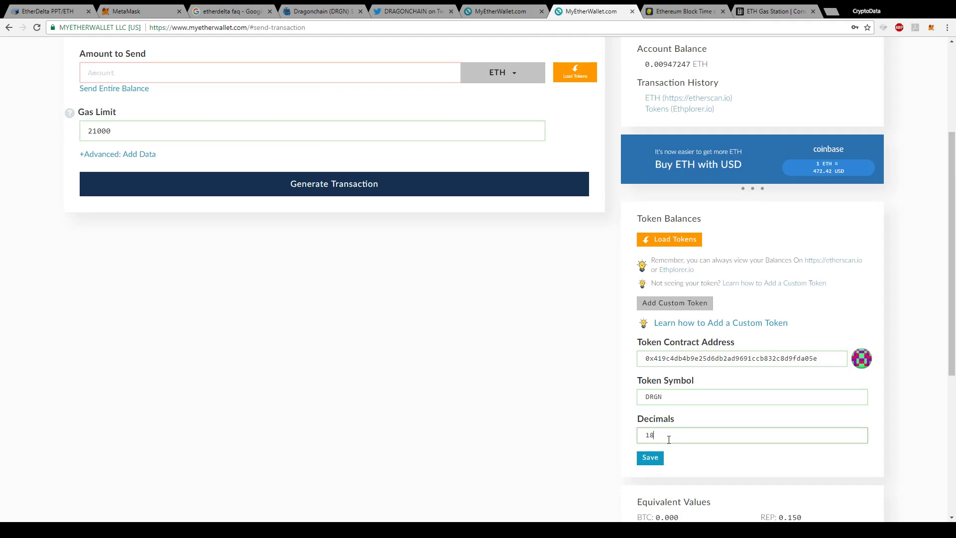
click(654, 461)
click(667, 241)
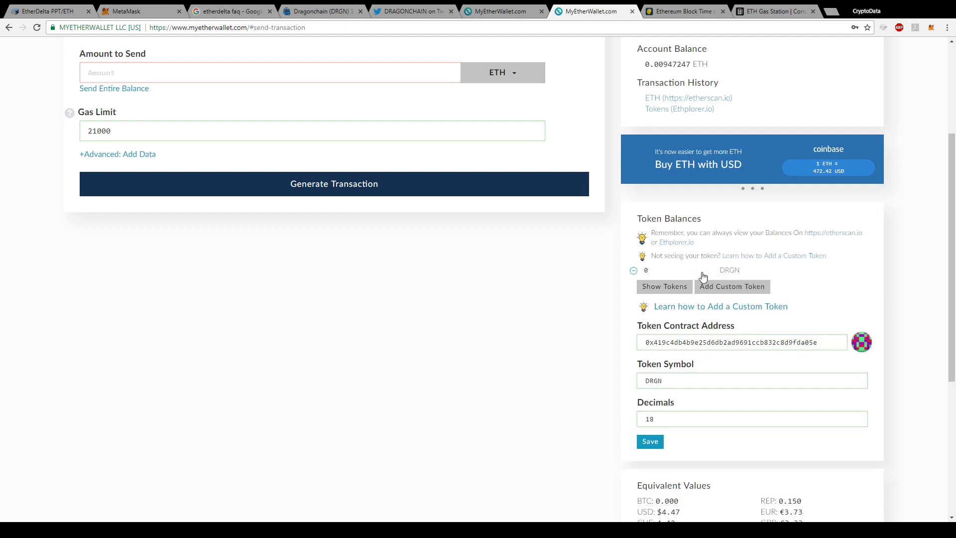
Step: Check which currencies can be chosen for the amount to send
scroll(568, 265, up, 4)
click(526, 249)
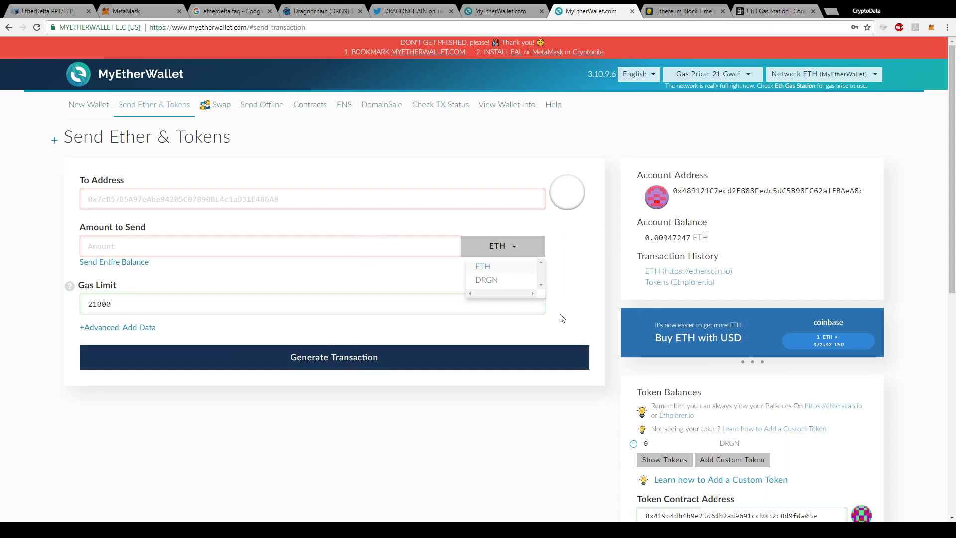
click(403, 243)
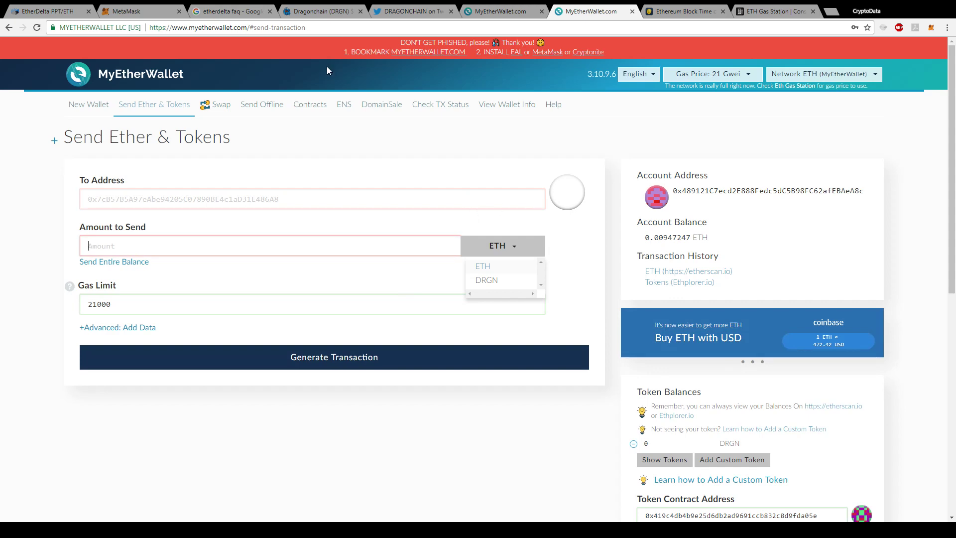
Step: Switch to EtherDelta and browse the list of tradable tokens, including DRGN, without choosing another one
click(31, 8)
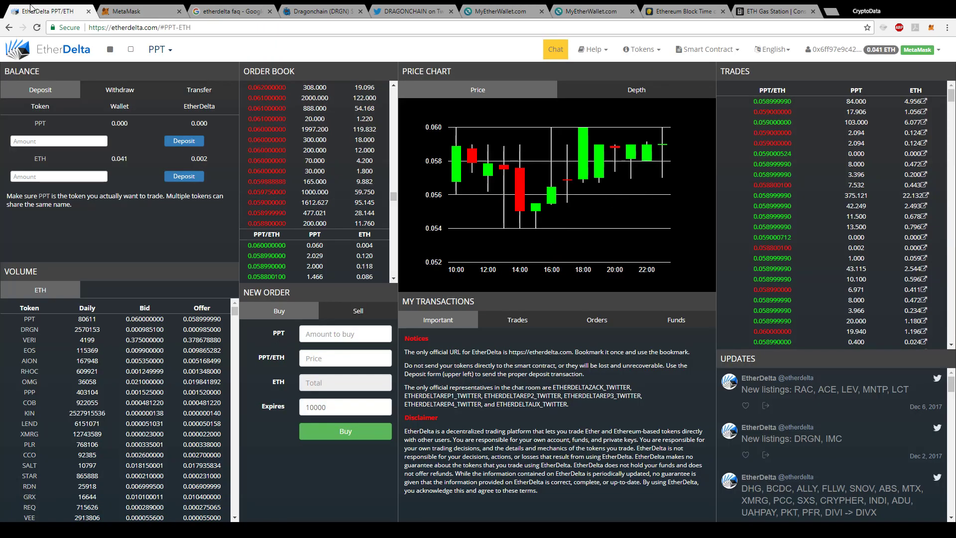
click(169, 52)
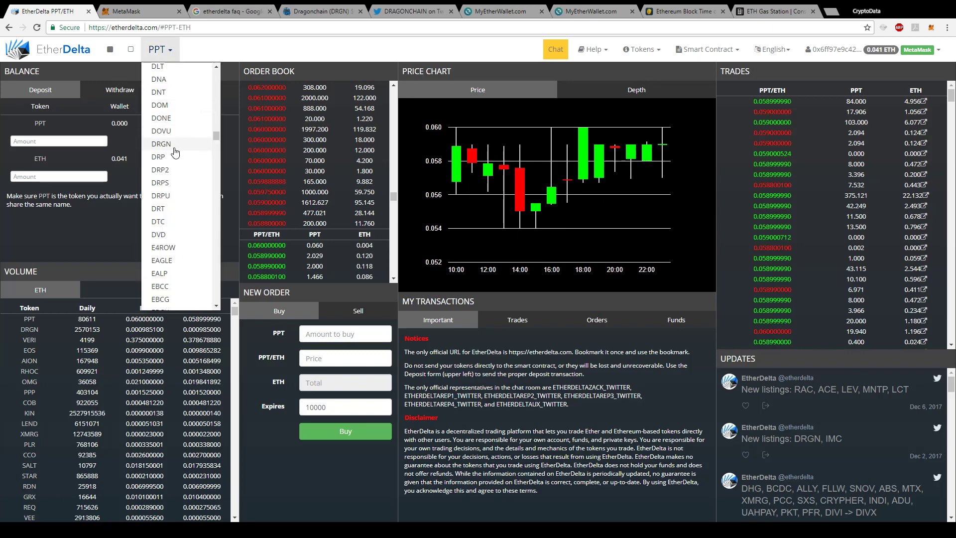
drag(216, 137, 217, 254)
scroll(178, 105, up, 1)
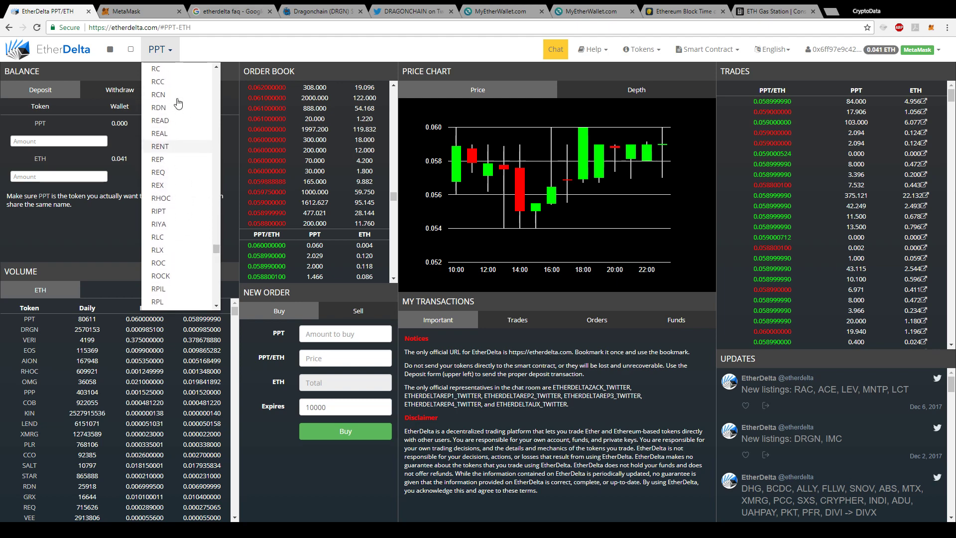
click(239, 56)
click(160, 49)
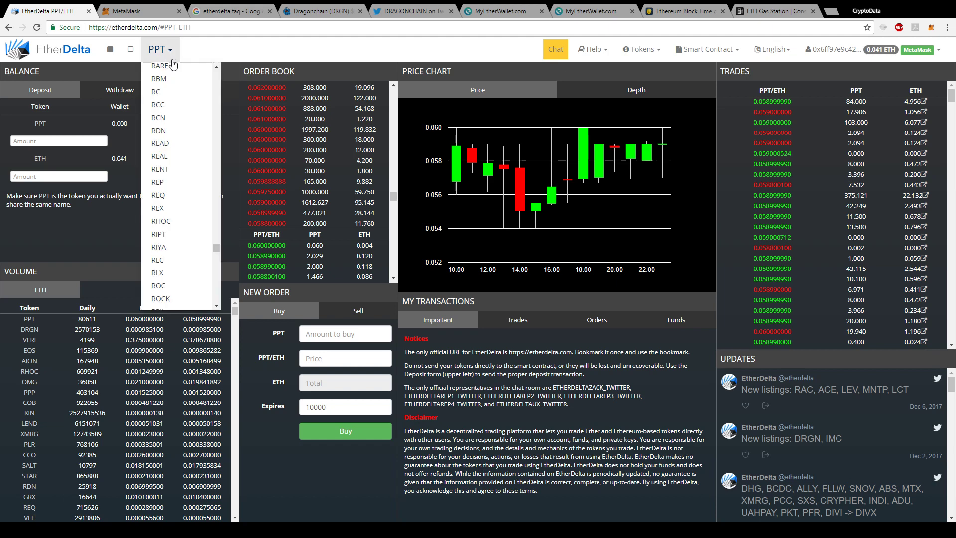
drag(218, 252, 223, 70)
click(252, 47)
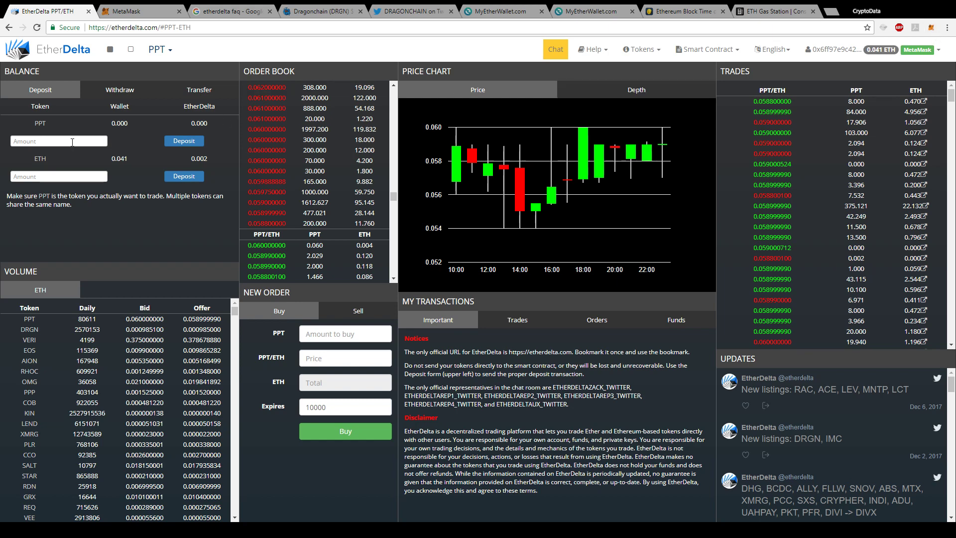
Step: Locate the ETH deposit amount field on EtherDelta and the recipient address field in the unlocked MyEtherWallet session
click(77, 177)
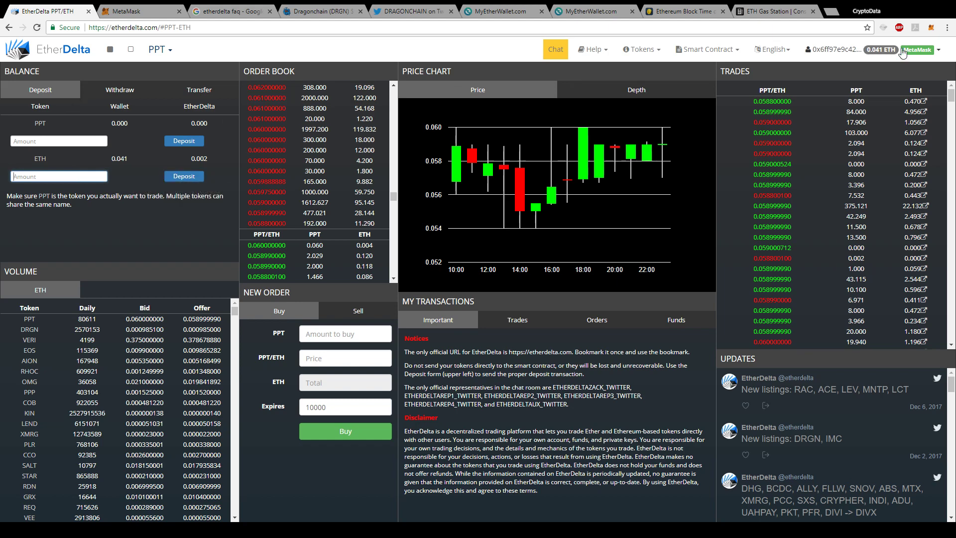
click(581, 8)
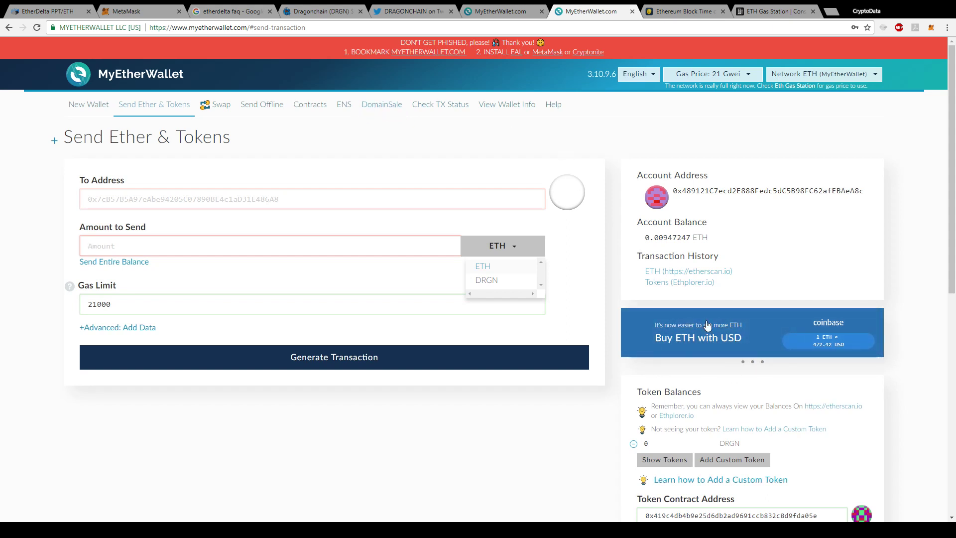
click(314, 206)
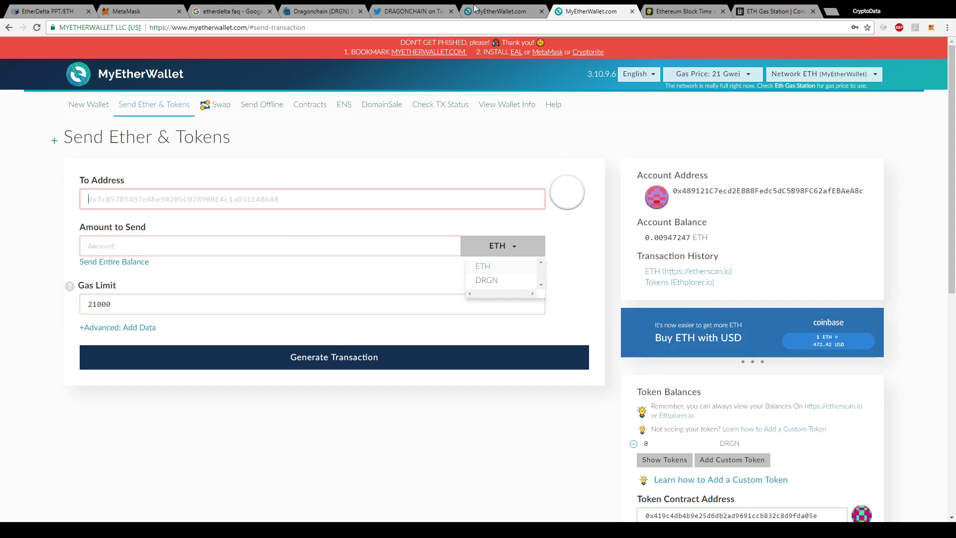
Step: Switch to EtherDelta, open the Import account form and locate its Address and Private key fields
click(493, 7)
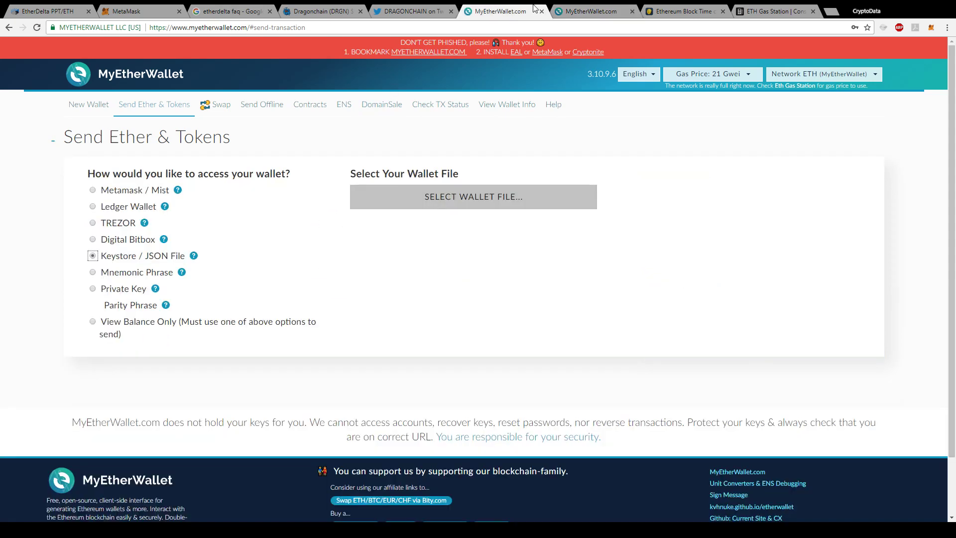
click(578, 10)
click(49, 10)
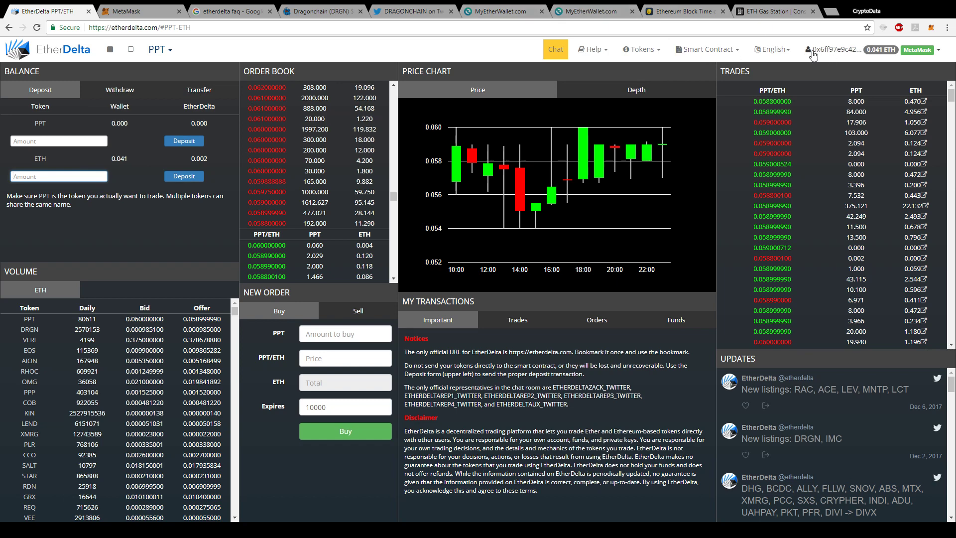
click(939, 50)
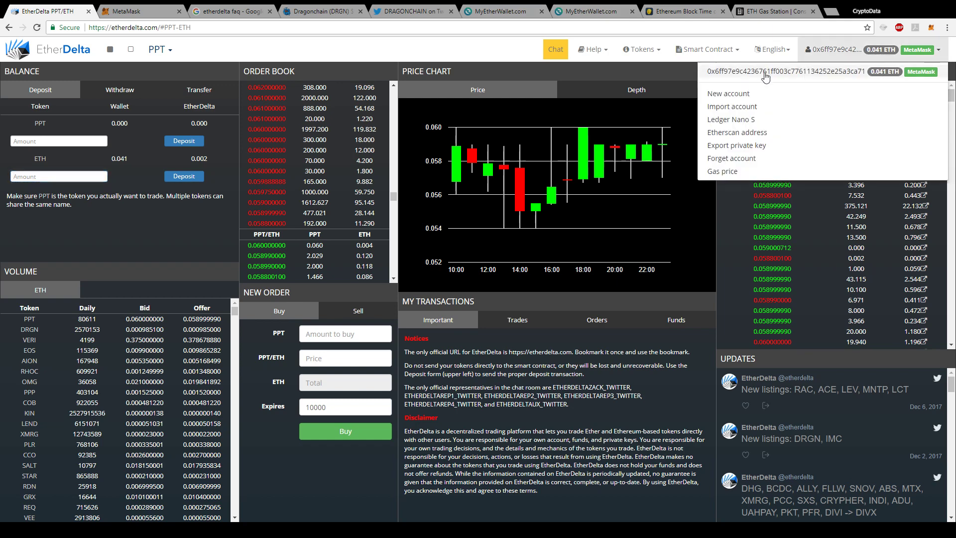
click(738, 107)
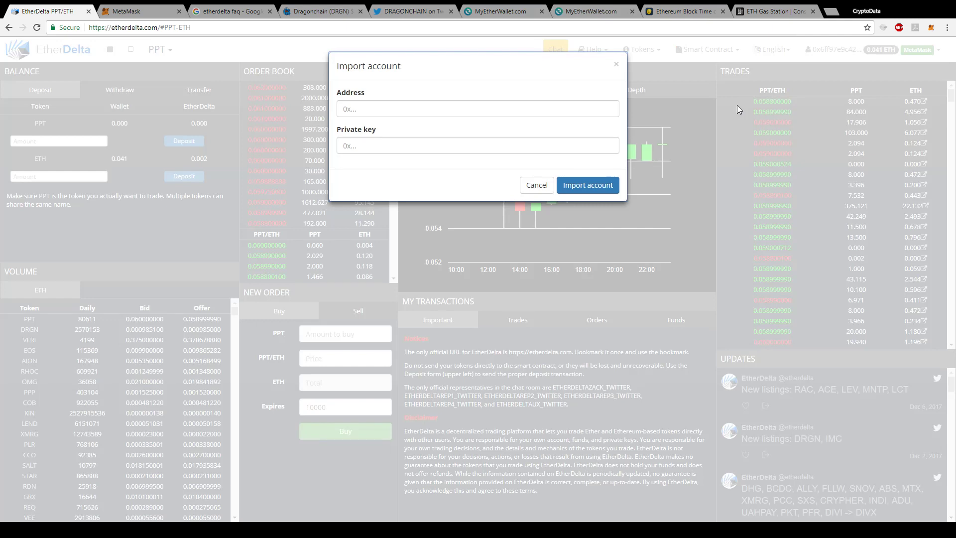
click(548, 113)
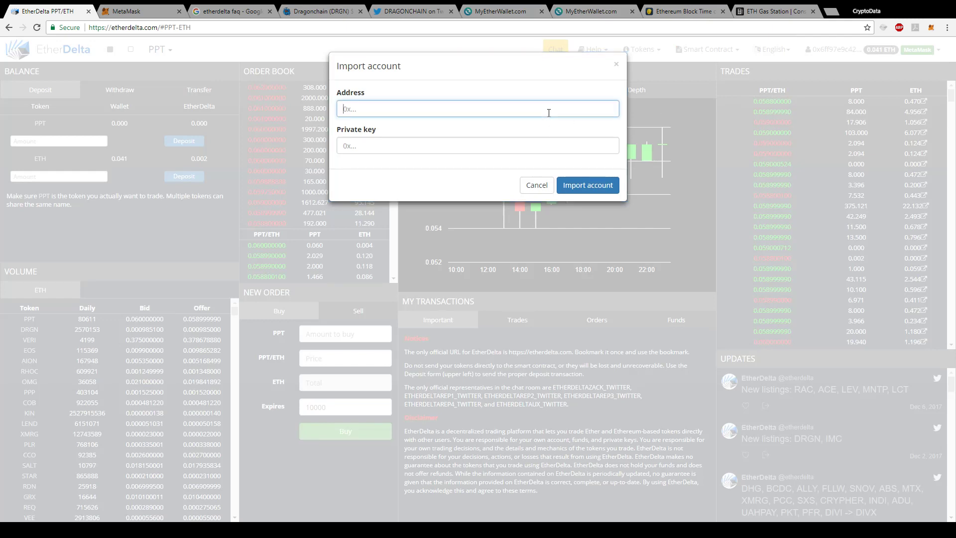
click(525, 146)
click(555, 107)
Step: Copy the account address from MyEtherWallet and paste it as the Address in EtherDelta's Import account form
click(599, 9)
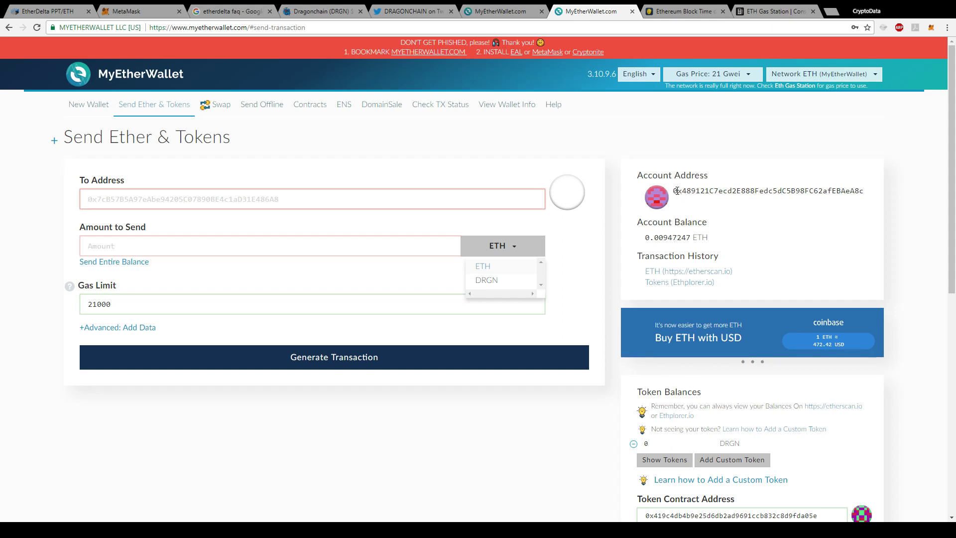
drag(674, 191, 865, 192)
key(ctrl+c)
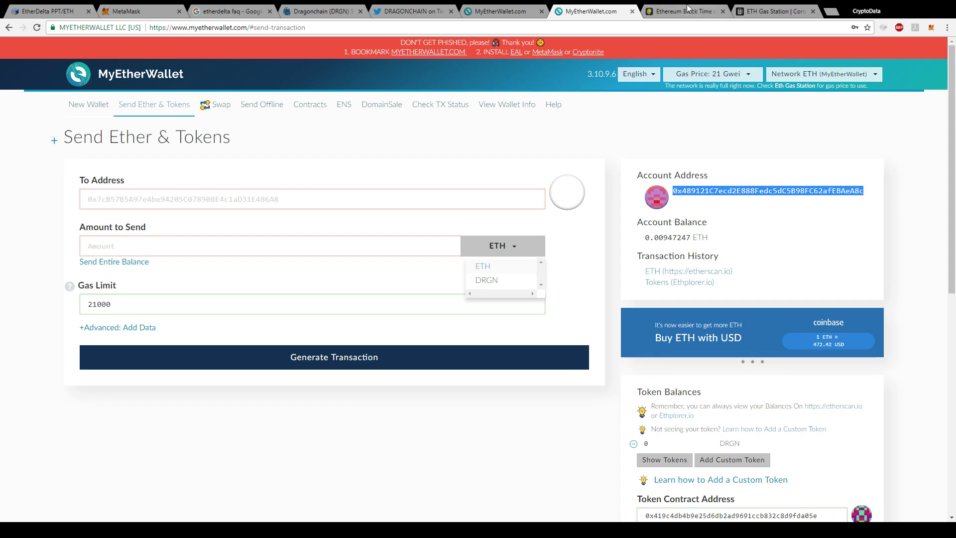
click(39, 8)
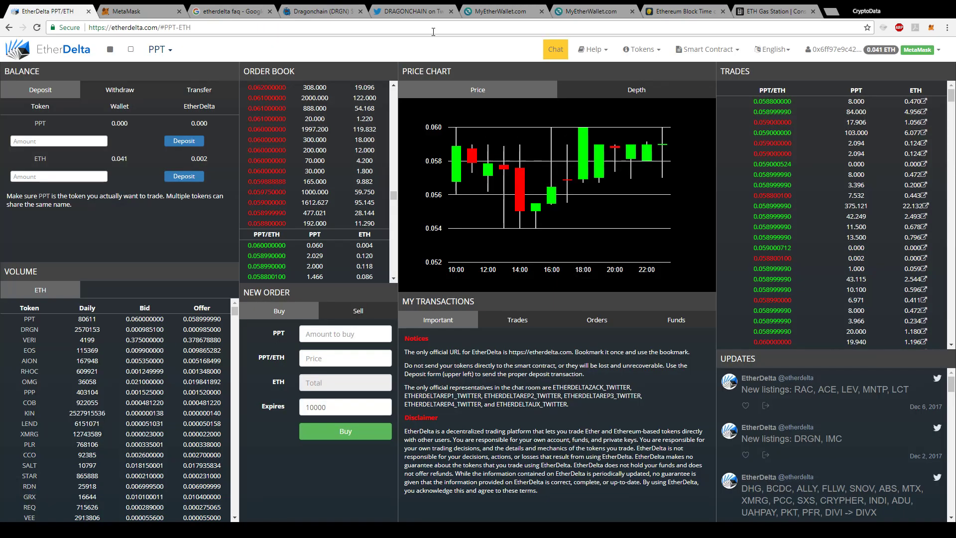
click(938, 51)
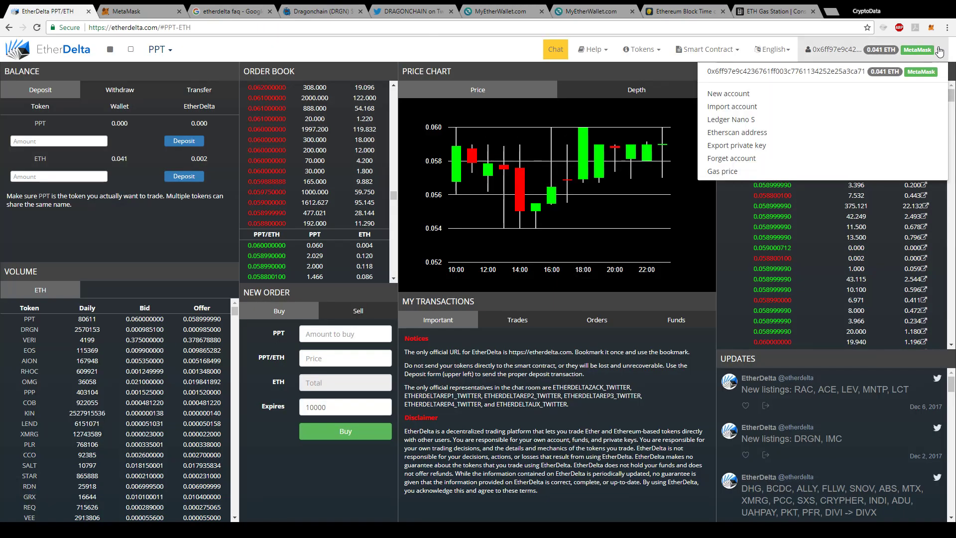
click(789, 107)
click(531, 103)
key(ctrl+v)
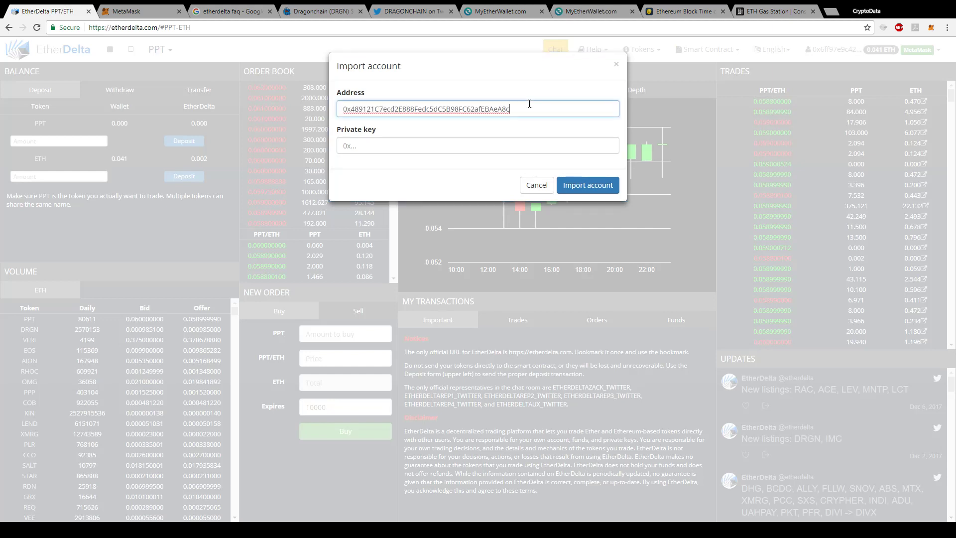
Step: Locate the Private key field, leave it blank and close the Import account form without importing
click(461, 145)
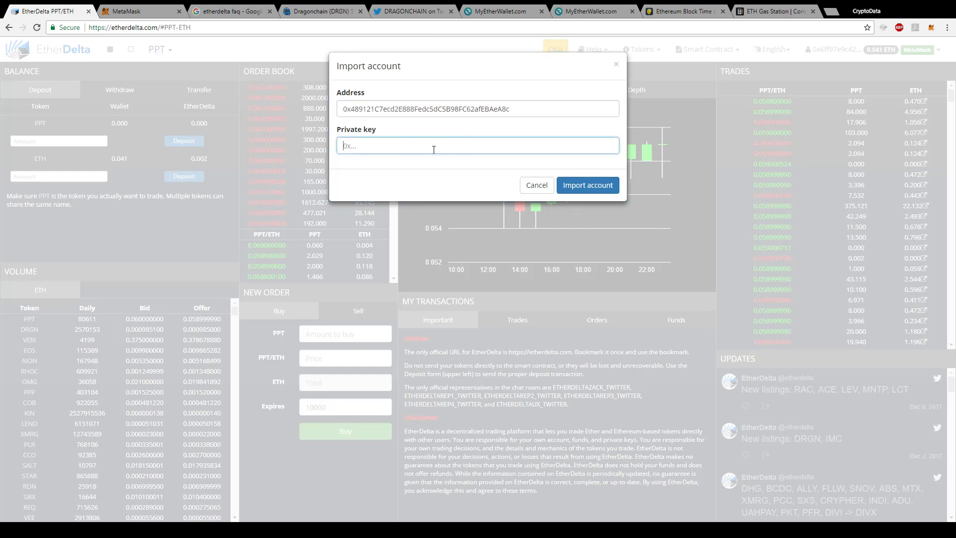
click(706, 88)
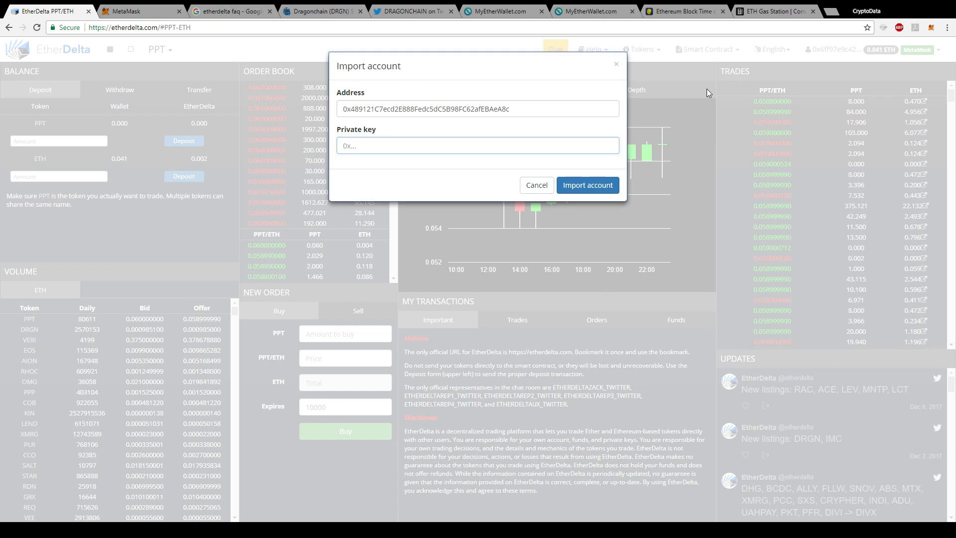
click(616, 64)
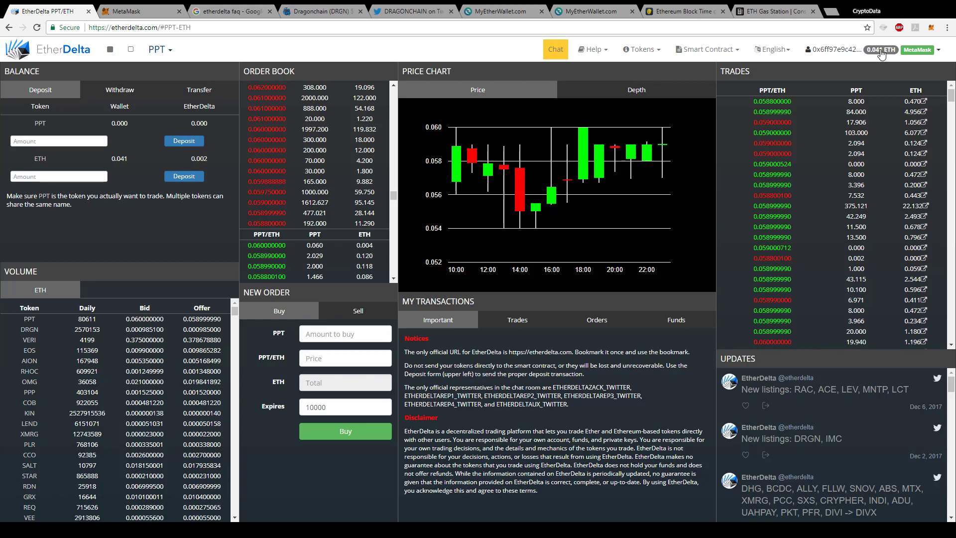
Step: Compare the account address and balance in MyEtherWallet with the connected MetaMask account and ETH balances on EtherDelta
click(590, 8)
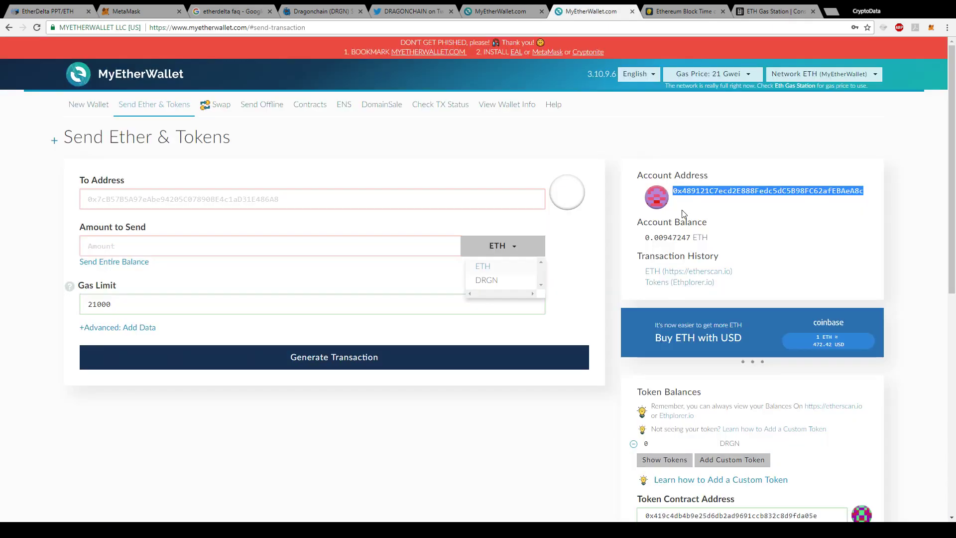
click(715, 221)
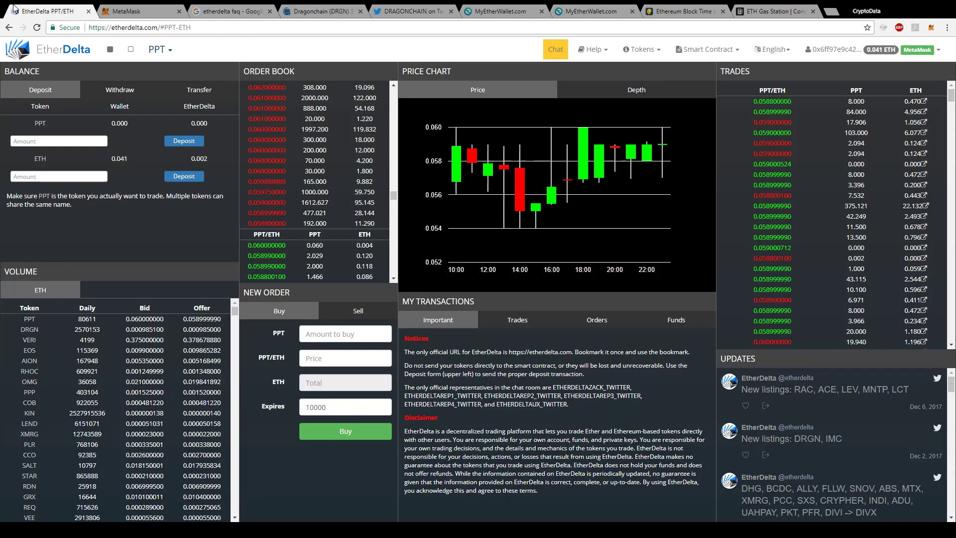
click(16, 9)
click(938, 52)
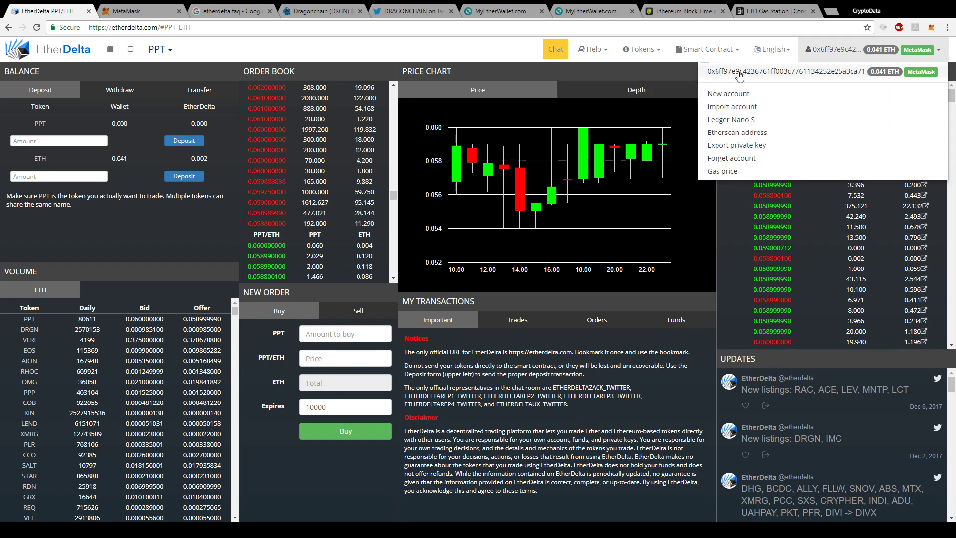
click(734, 211)
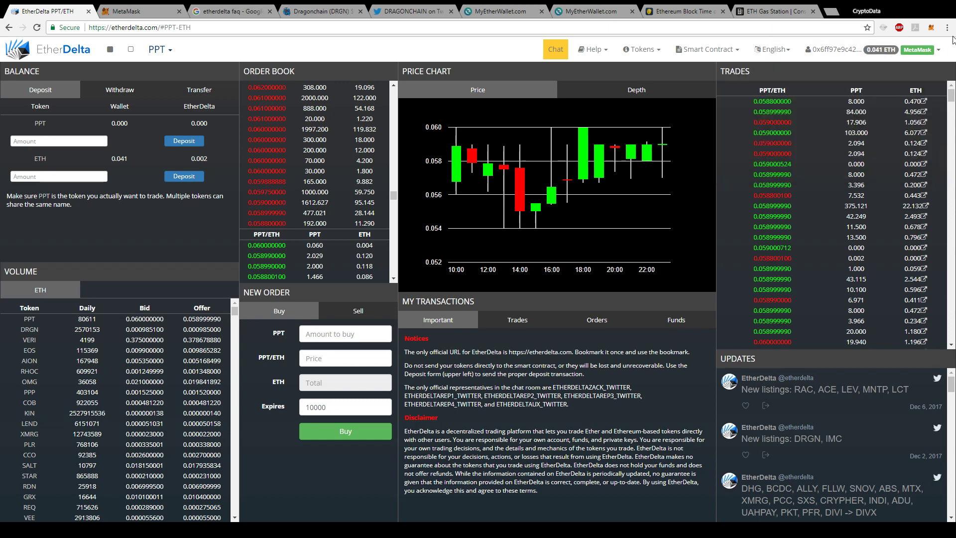
click(562, 10)
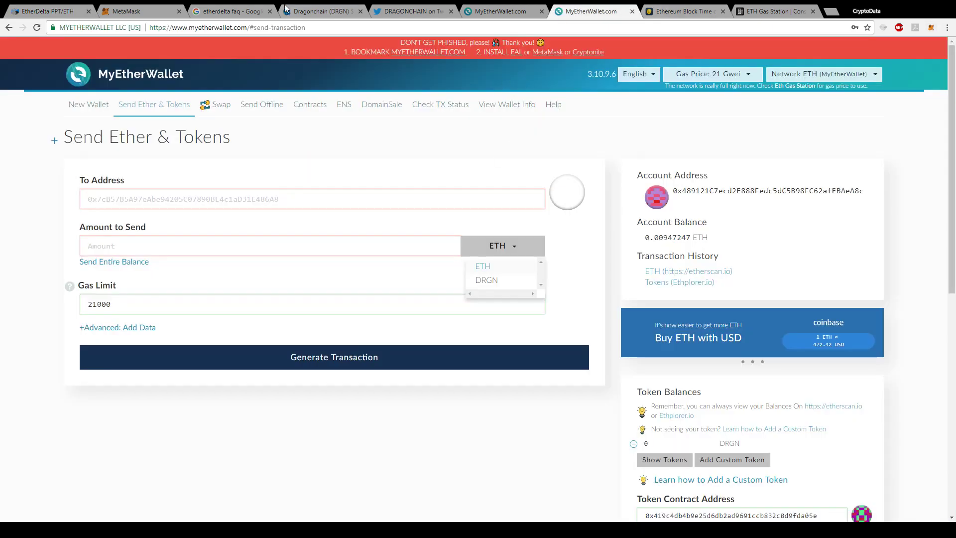
click(54, 8)
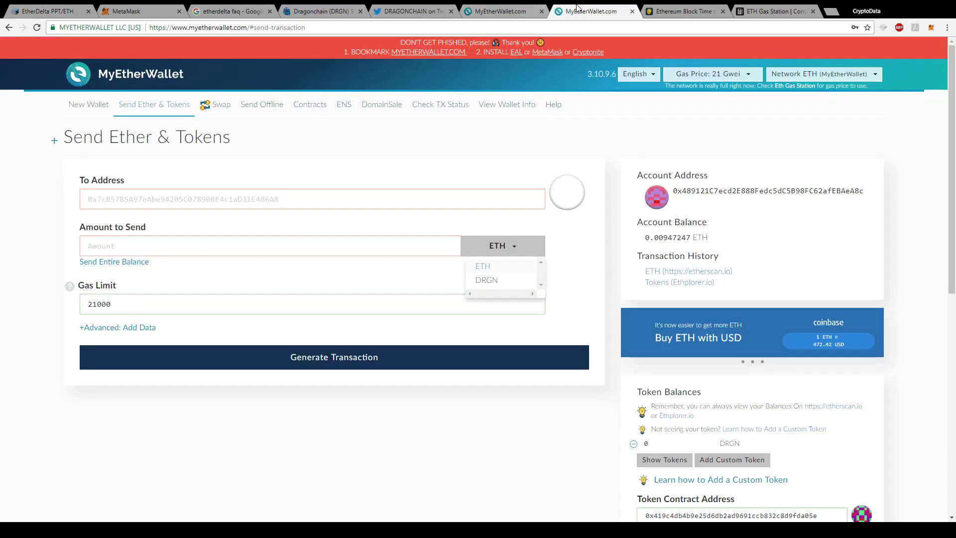
click(563, 10)
click(39, 8)
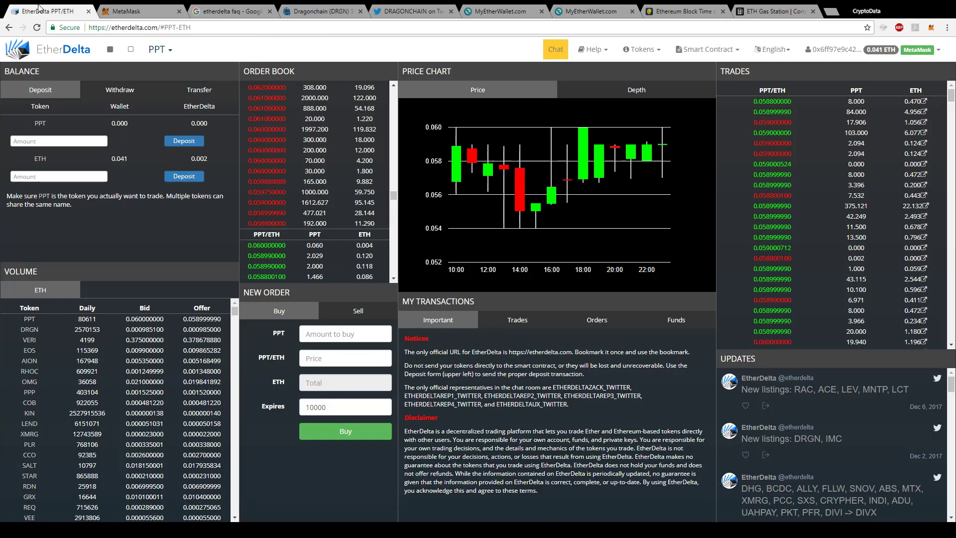
mouse_move(127, 157)
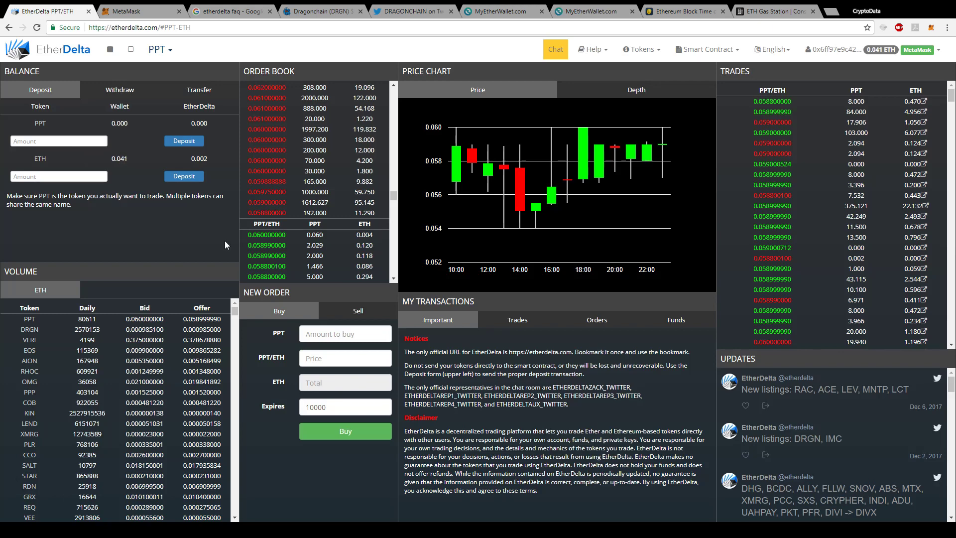
Step: Try a purchase of 70 PPT from the 192 PPT offer at 0.0588, and preview selling into the 0.060 PPT bid, without submitting either
click(353, 330)
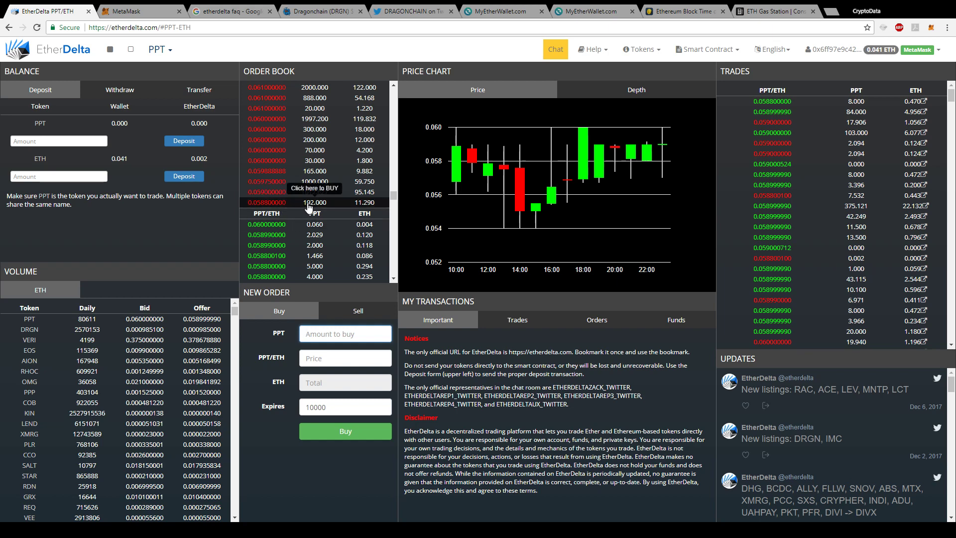
click(289, 203)
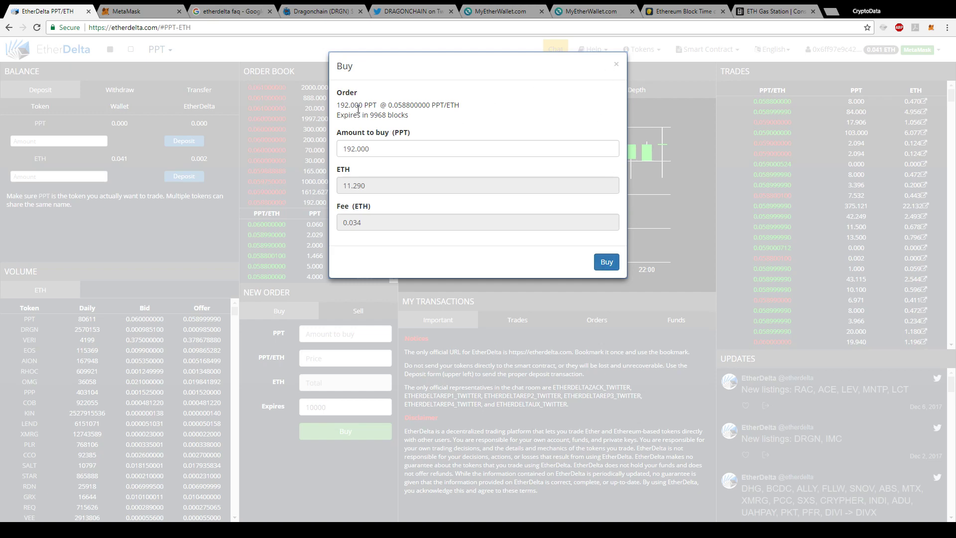
double_click(355, 148)
text(70)
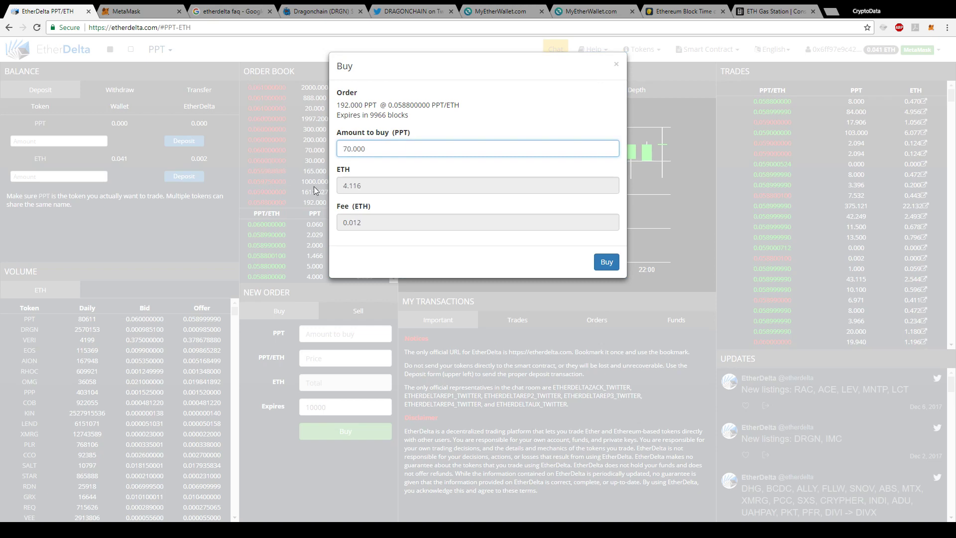
click(615, 65)
click(281, 226)
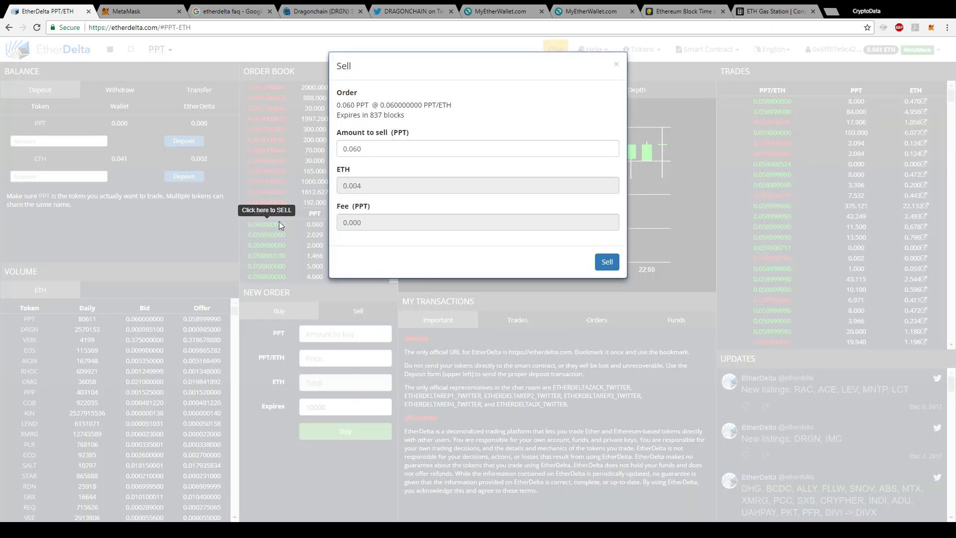
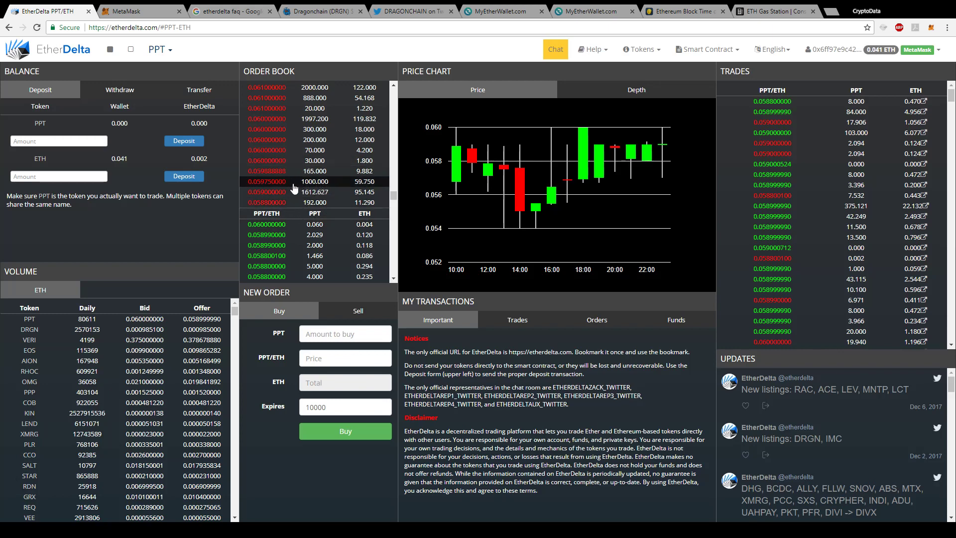
Step: Fill in a new PPT buy order with an amount of 2000 and a PPT/ETH price of .057
click(349, 340)
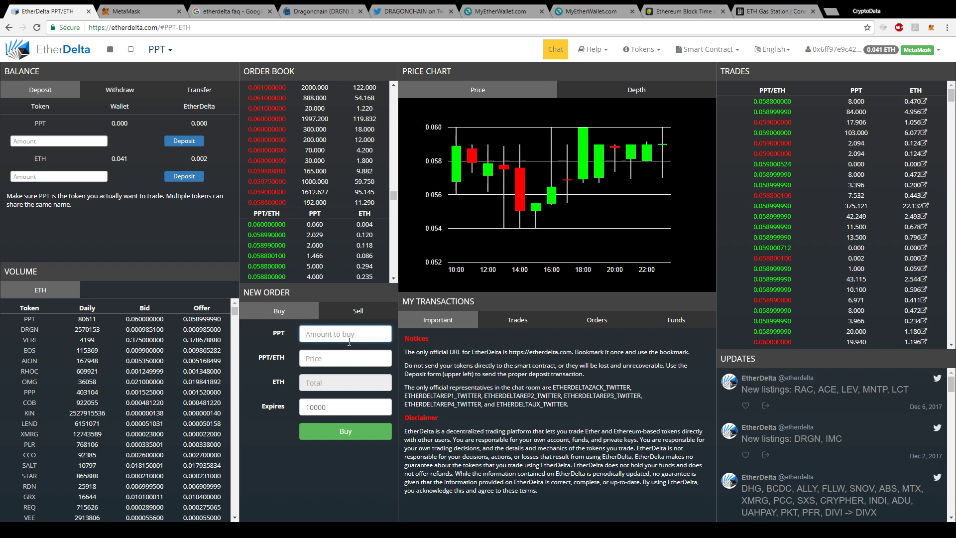
text(2000)
click(322, 360)
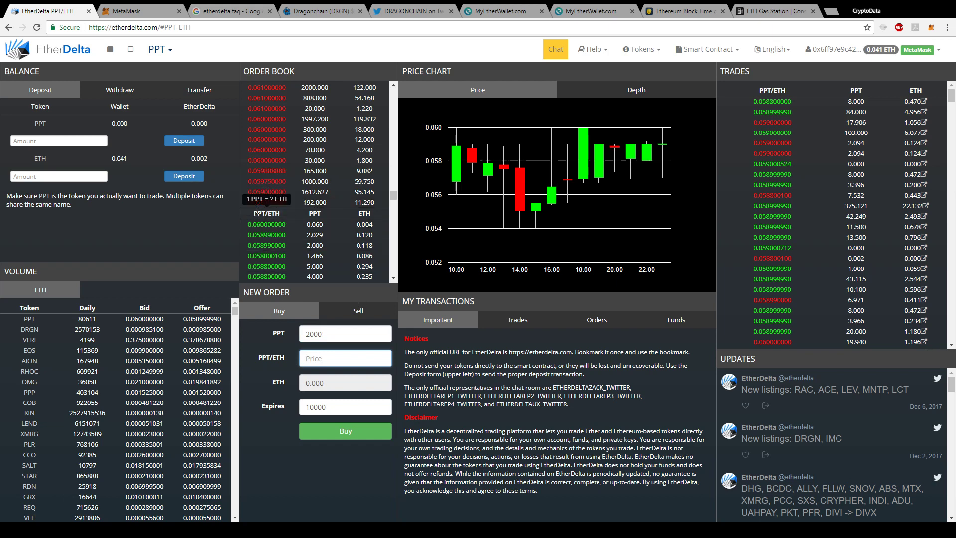
text(.057)
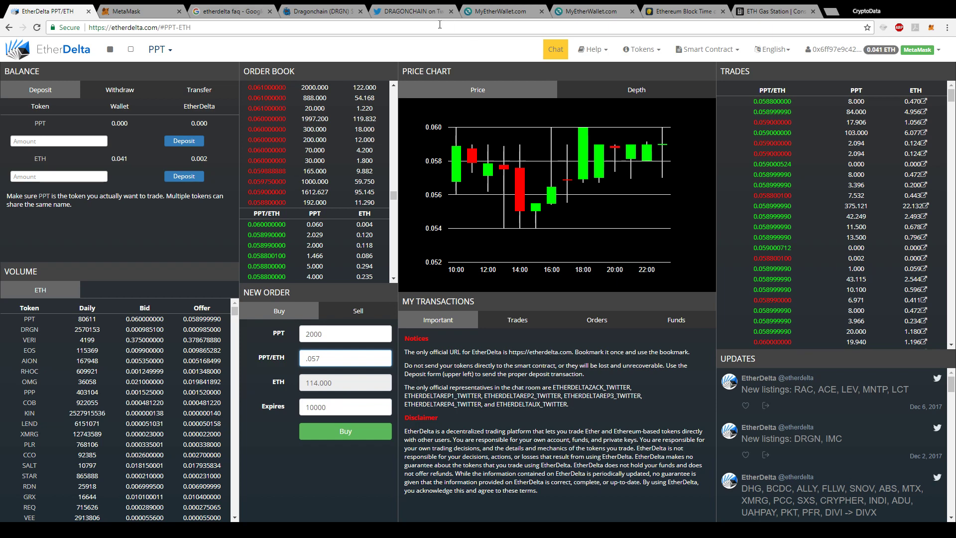
Step: Check ETH Gas Station and the Ethereum block time chart, and set the EtherDelta buy order's expiry to 10000000
click(756, 7)
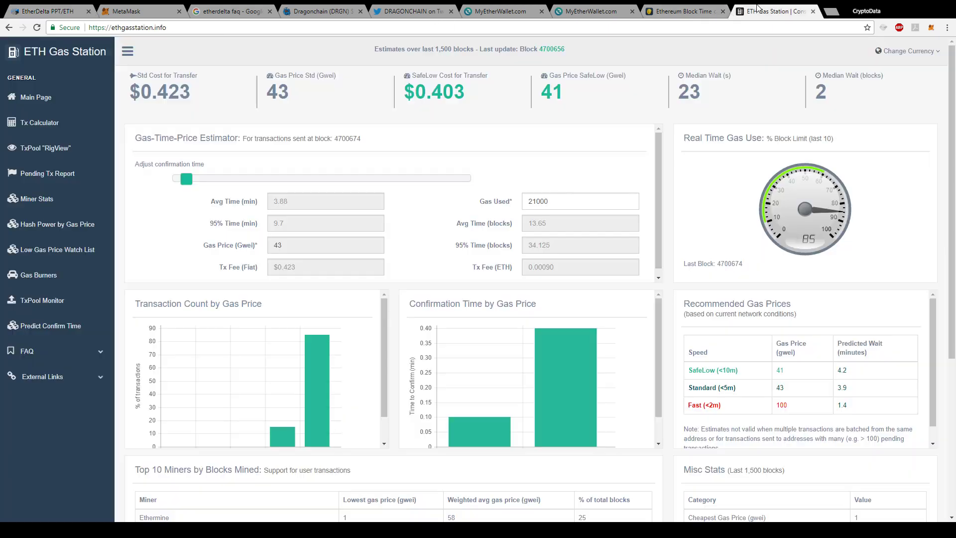
click(691, 10)
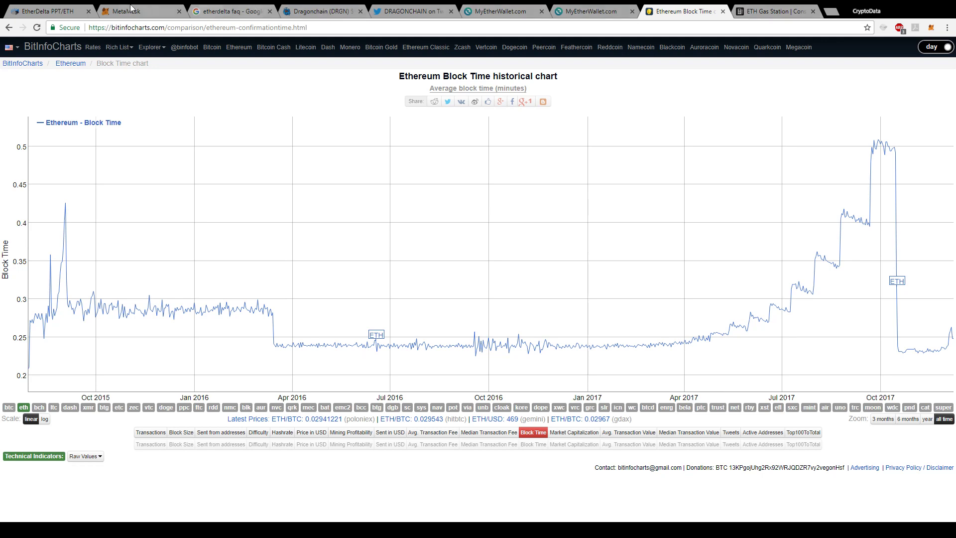
click(56, 8)
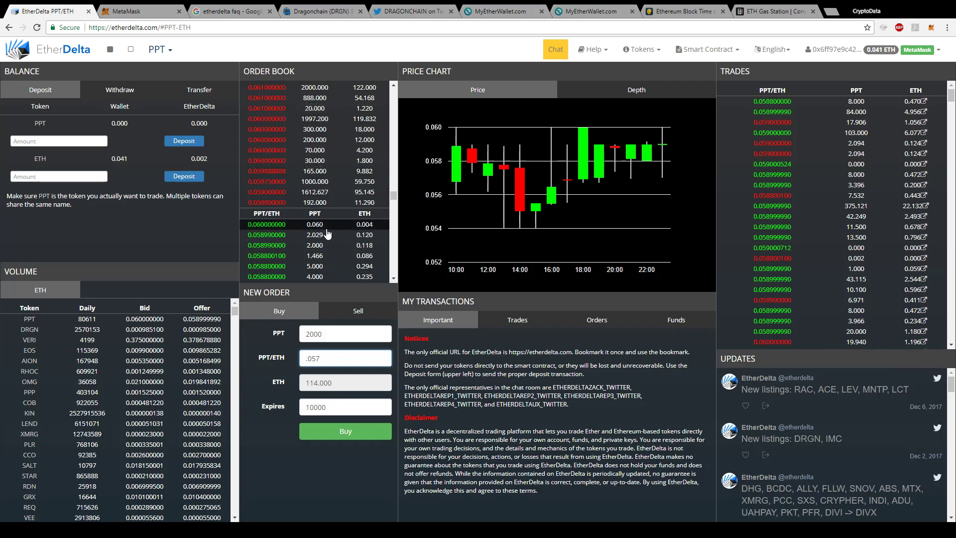
click(338, 405)
text(000)
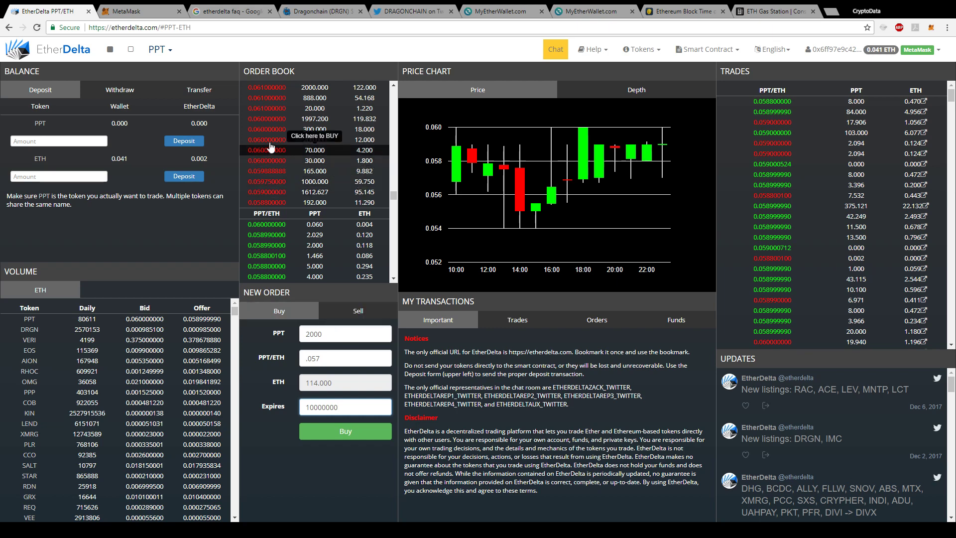
Step: Review the bids in the PPT order book and check the account's own open orders
mouse_move(392, 195)
mouse_down()
mouse_move(393, 224)
mouse_move(393, 135)
mouse_move(397, 199)
mouse_up()
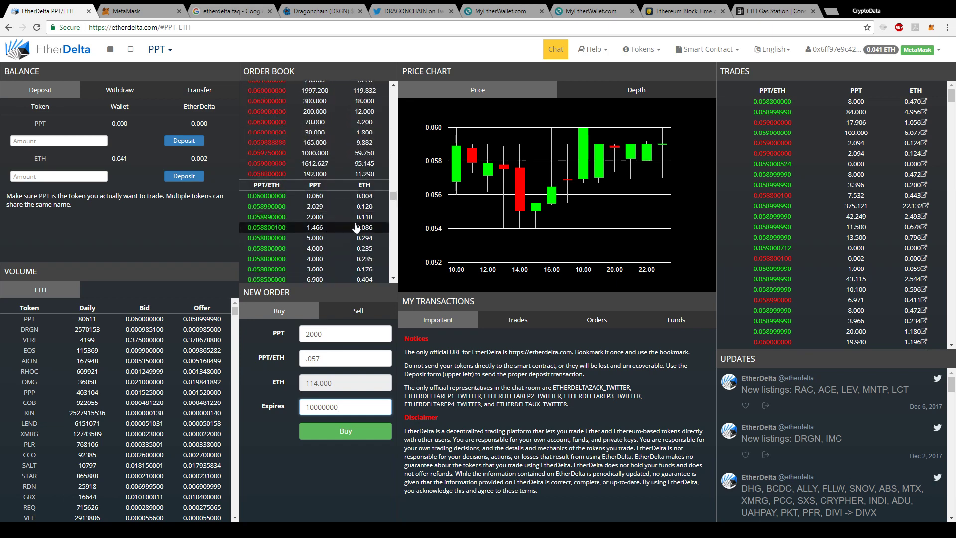
click(562, 326)
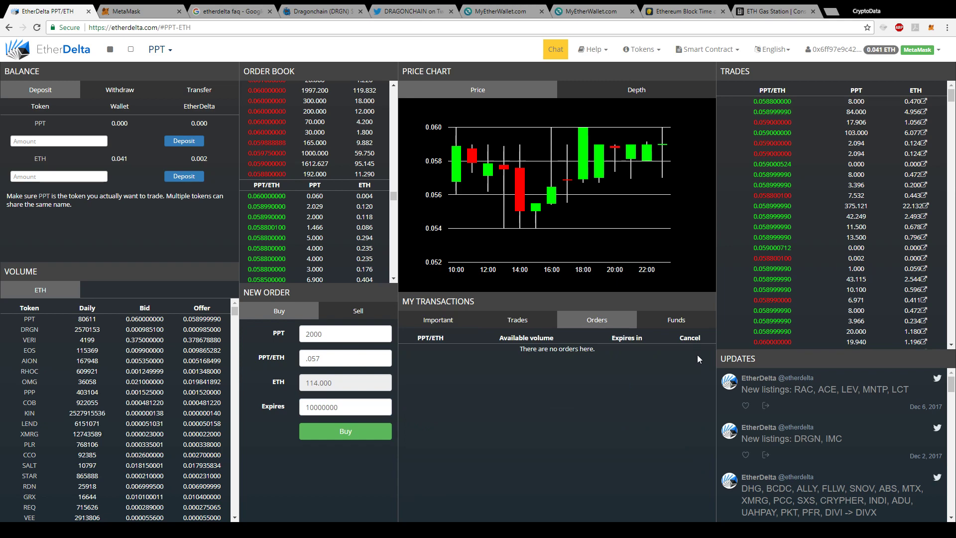
Step: Show EtherDelta's important notices, and enter 30 as the PPT amount in the withdrawal form without submitting it
click(449, 320)
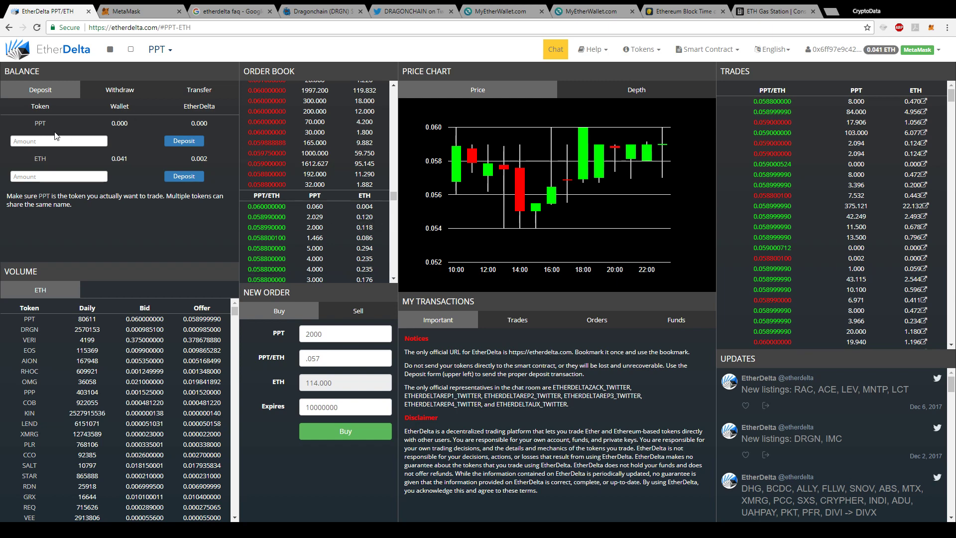
mouse_move(118, 126)
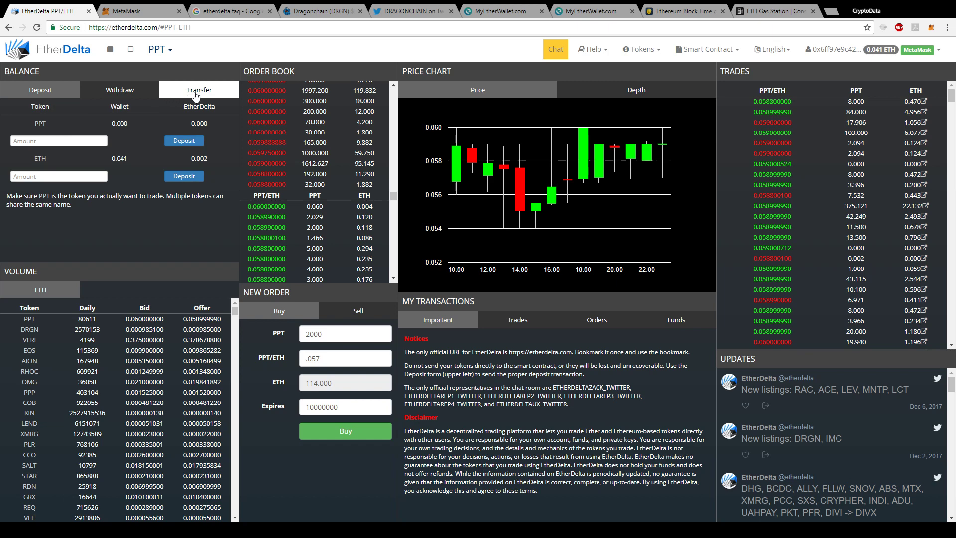
click(143, 97)
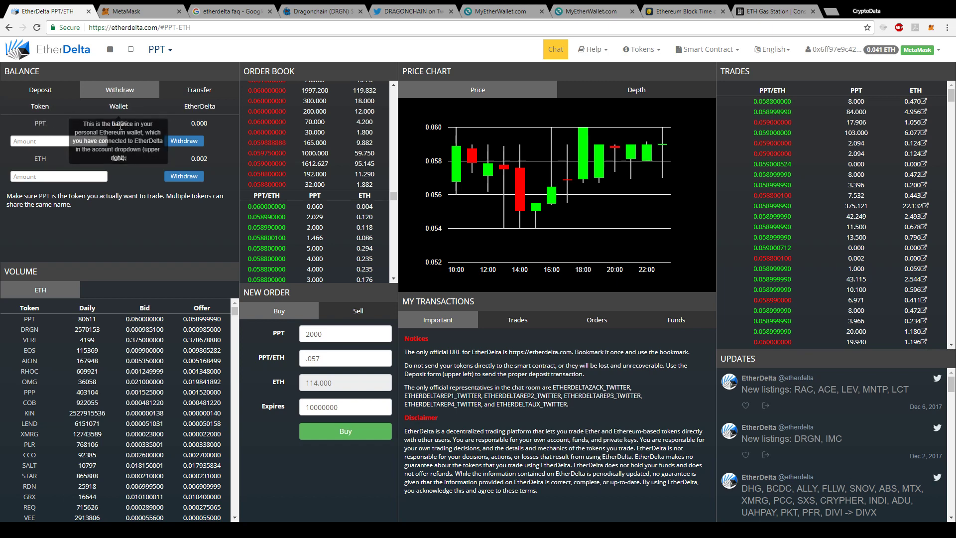
click(80, 140)
text(30)
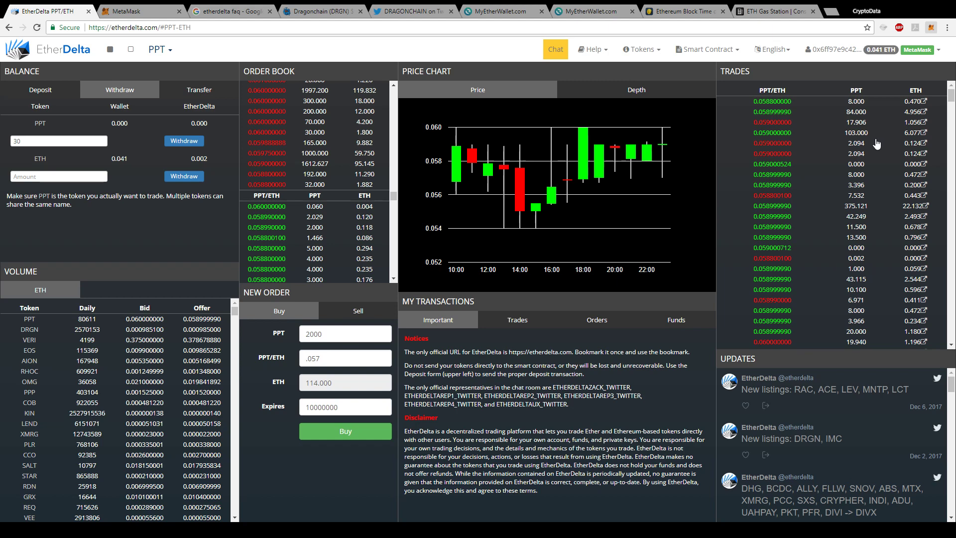
Step: Compare the DRGN custom token details in MyEtherWallet with the contract address, symbol and decimals in Dragonchain's tweet
click(592, 11)
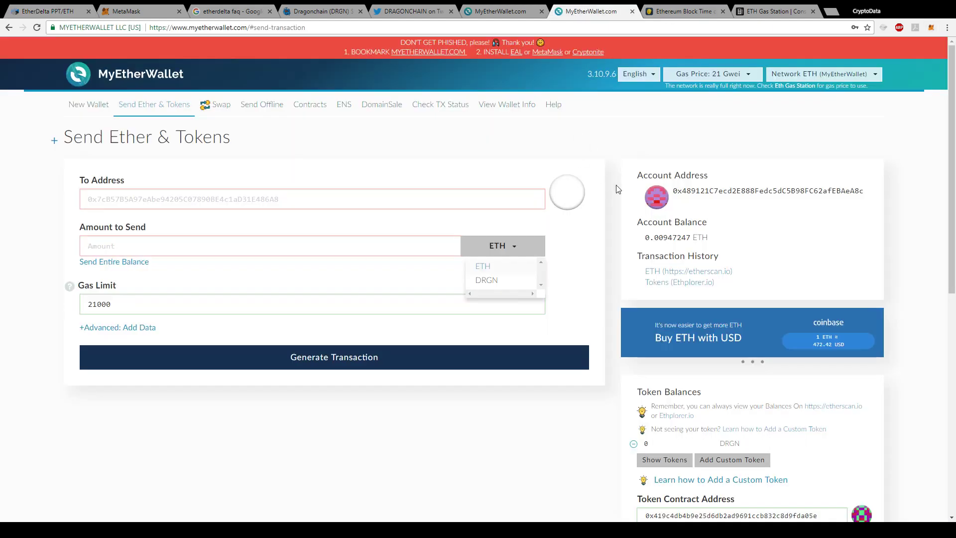
scroll(759, 401, down, 1)
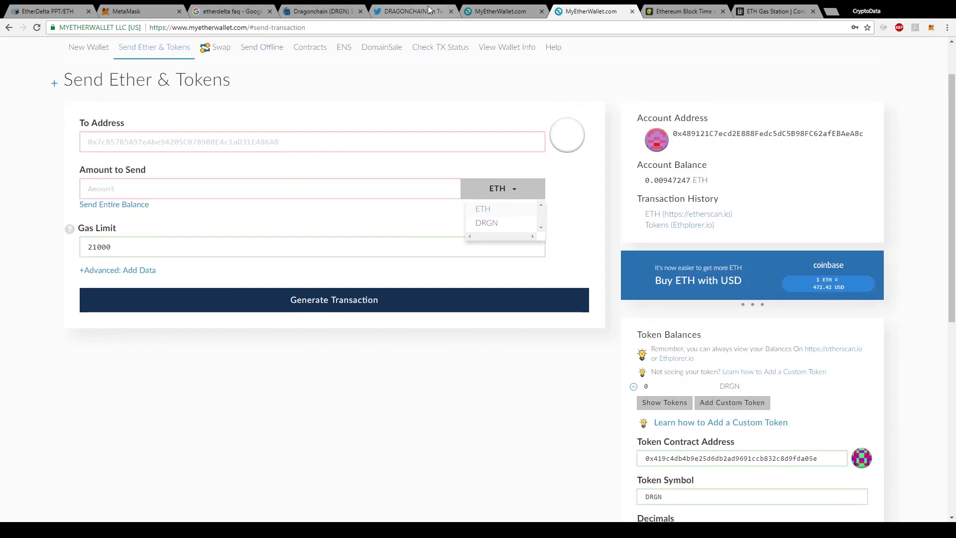
click(395, 7)
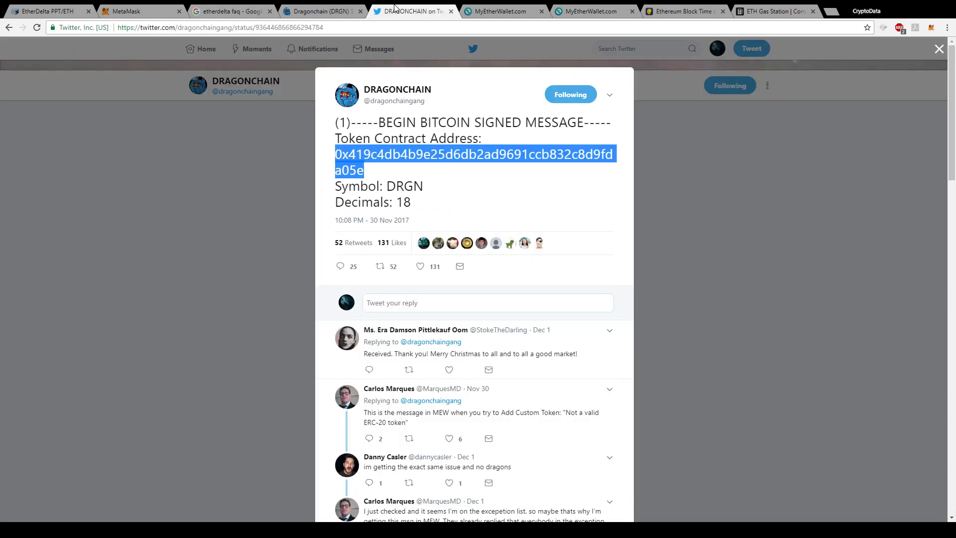
click(446, 171)
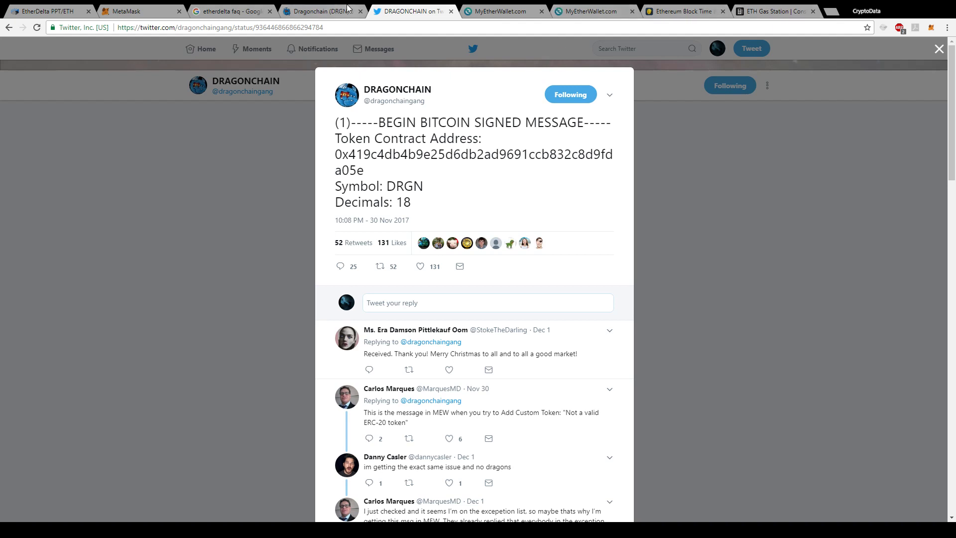
click(553, 10)
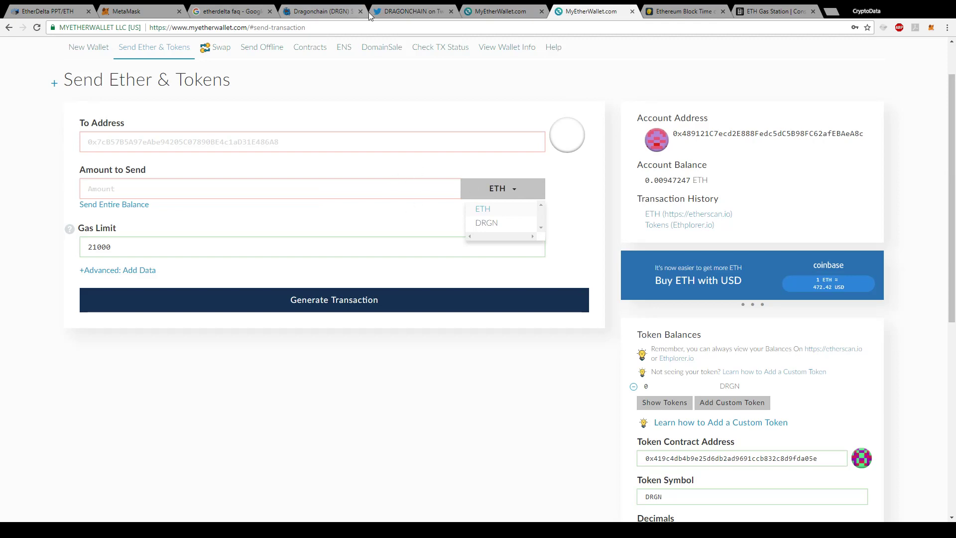
Step: Fill in 30 PPT in EtherDelta's transfer form, leave the destination address blank, and compare it with the withdrawal form
click(47, 11)
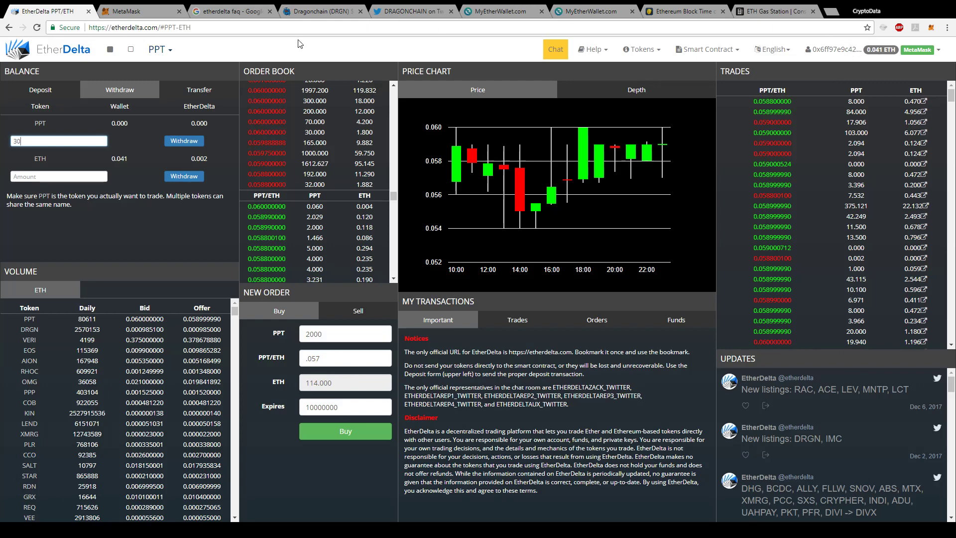
click(211, 88)
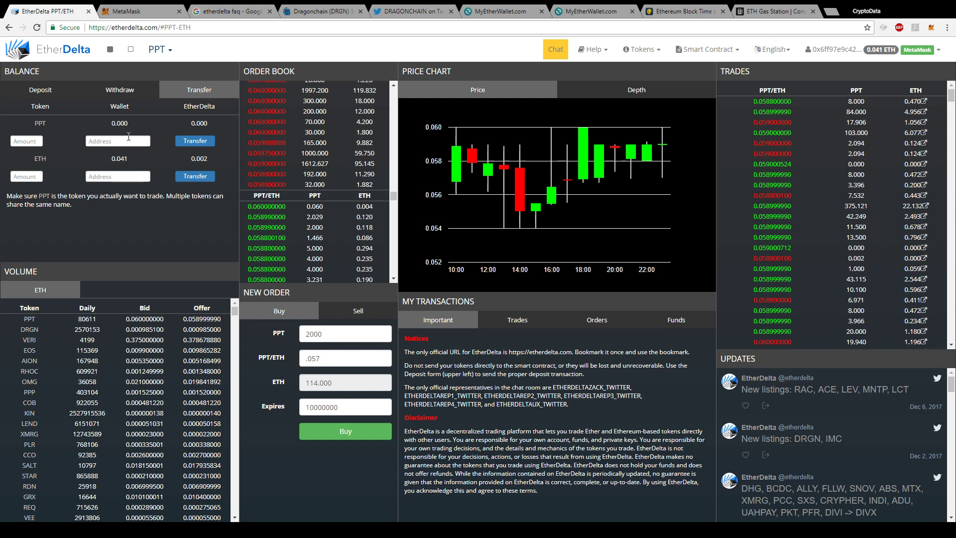
click(38, 140)
text(30)
click(112, 144)
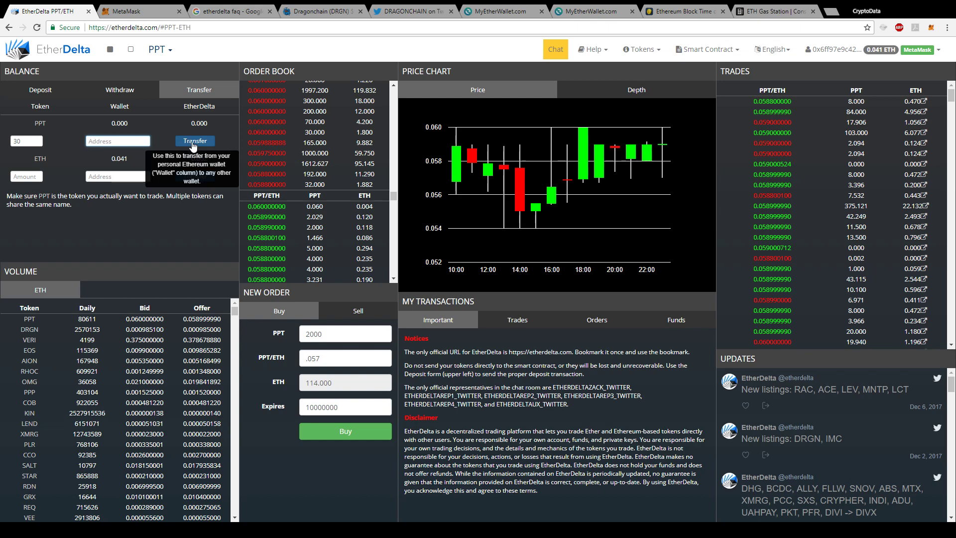
click(130, 92)
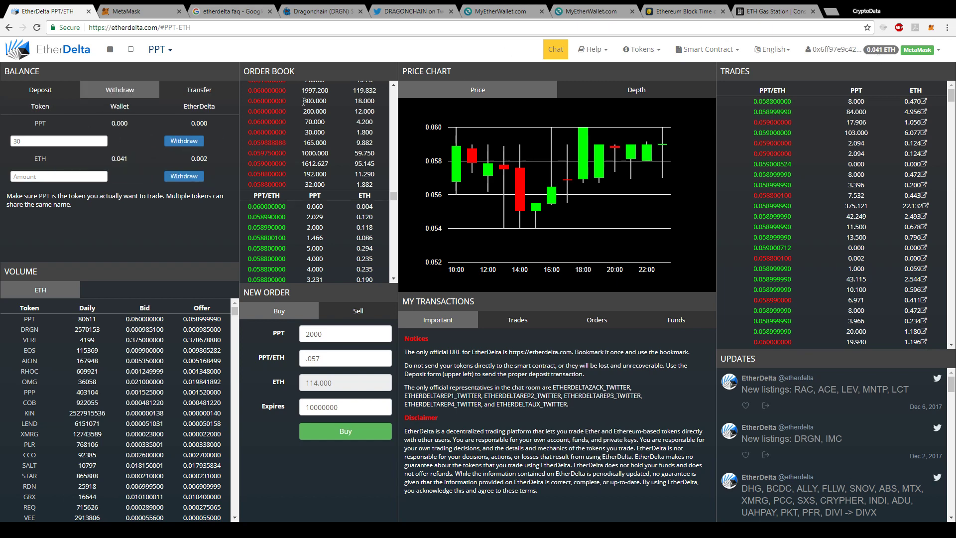
click(185, 95)
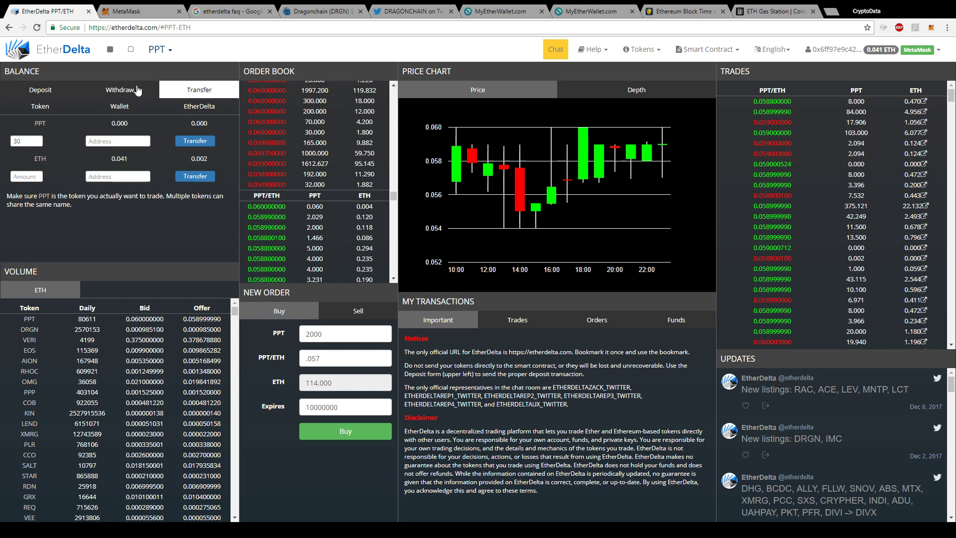
click(114, 140)
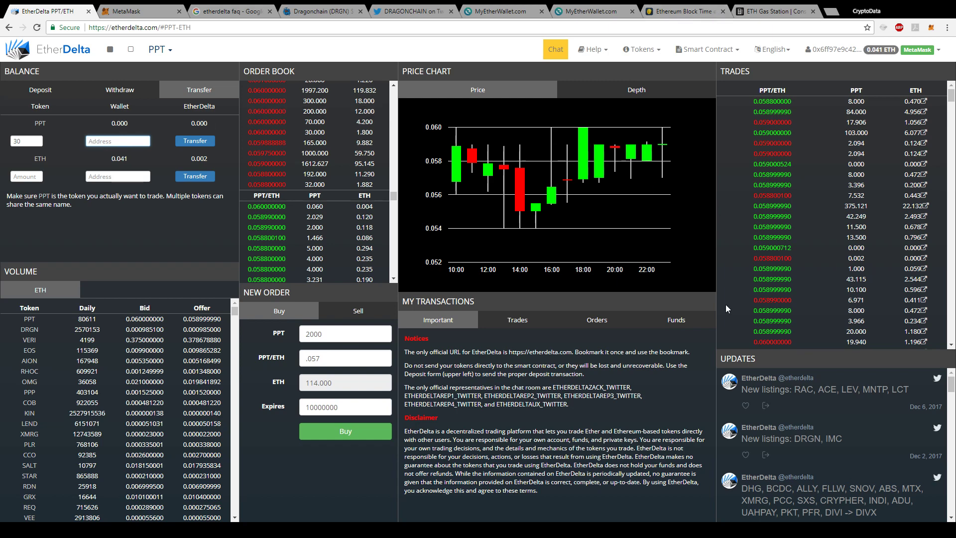
Step: Open the Reddit post "EtherDelta Guides for First Time Users" from the etherdelta faq search results, and return to EtherDelta
click(684, 11)
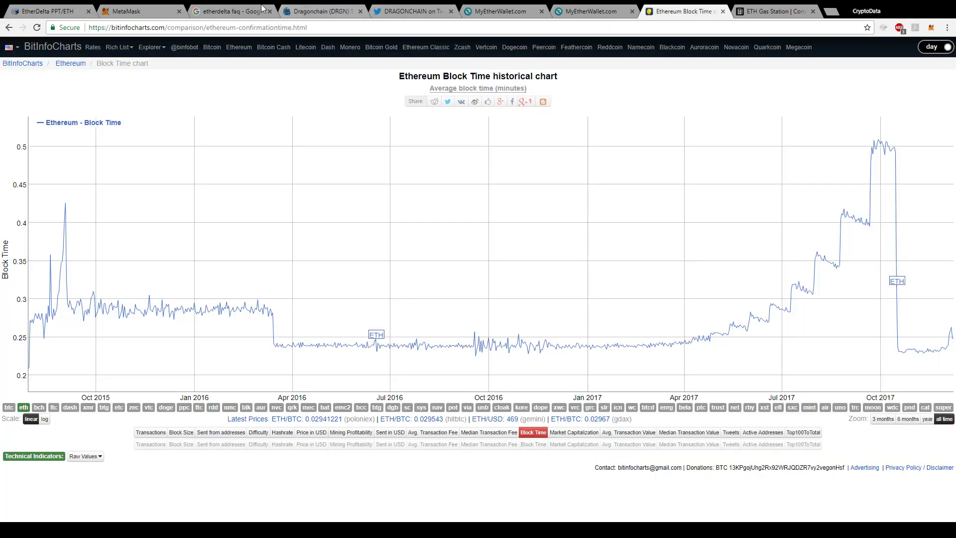
click(234, 11)
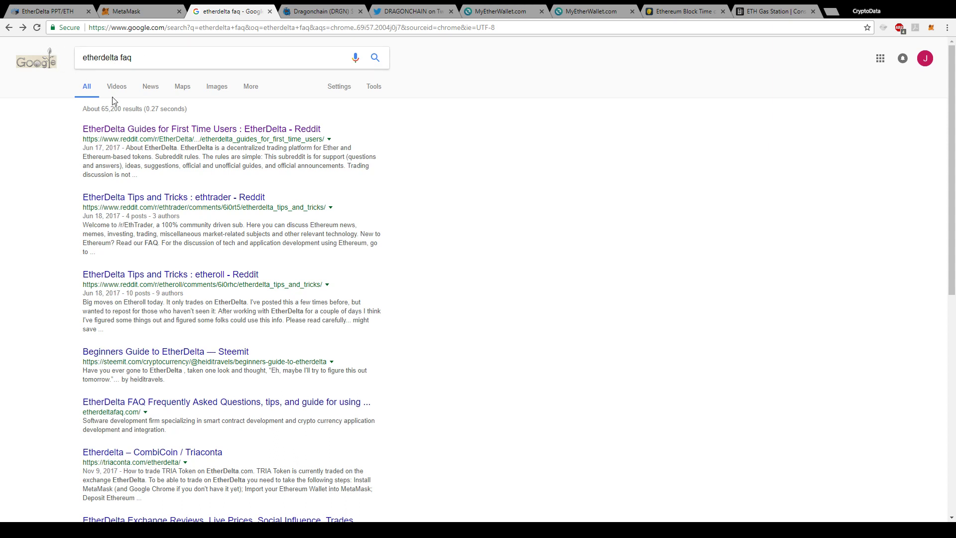
click(152, 130)
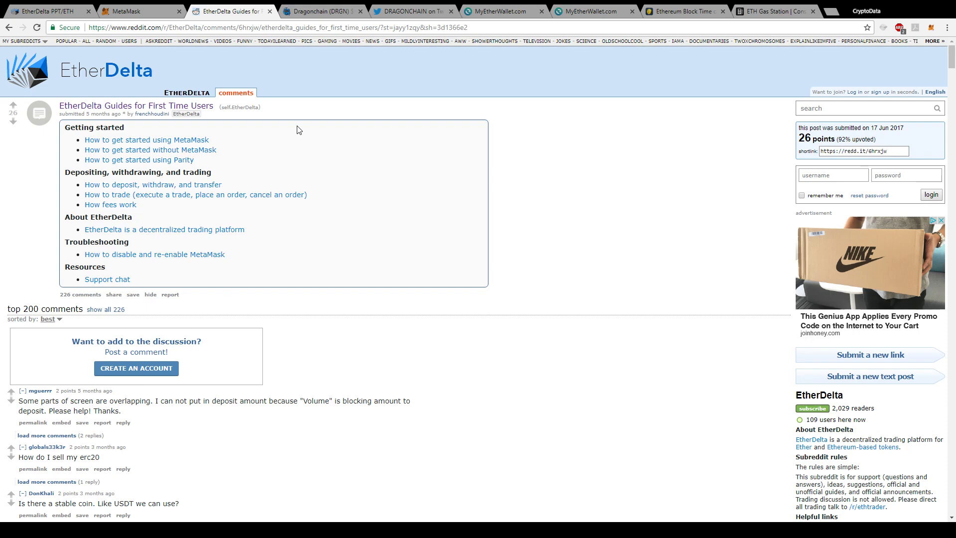
click(59, 7)
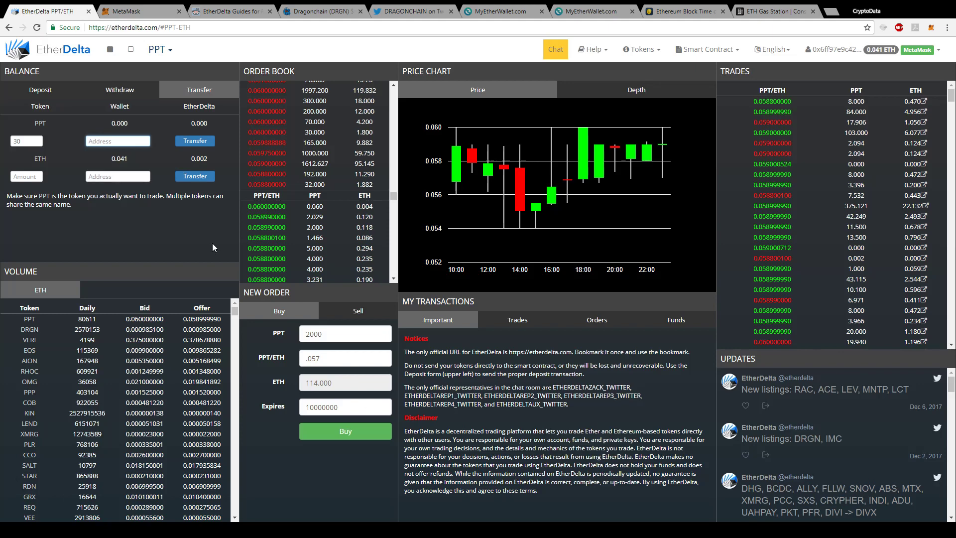
Step: Examine Dragonchain's price and market cap charts on CoinMarketCap, and check which exchanges list DRGN
click(331, 10)
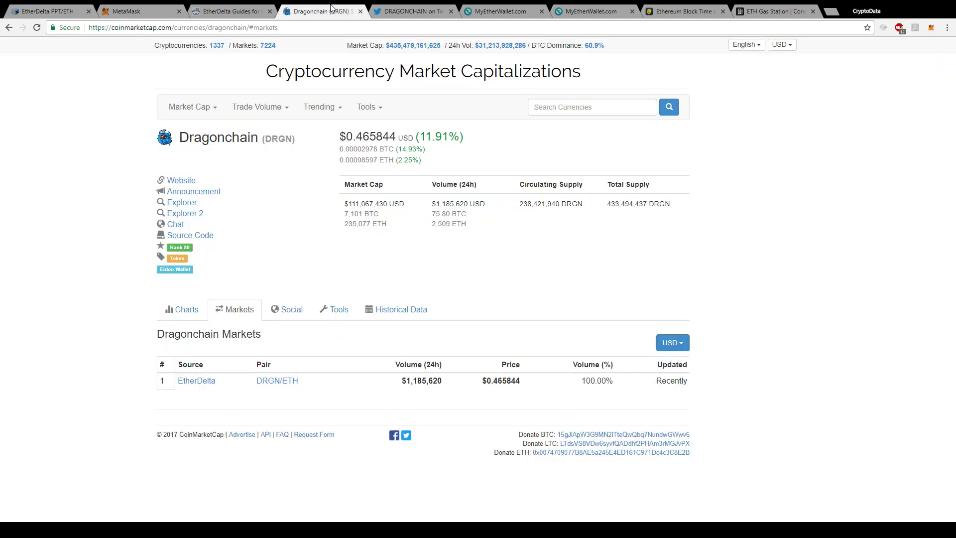
click(181, 309)
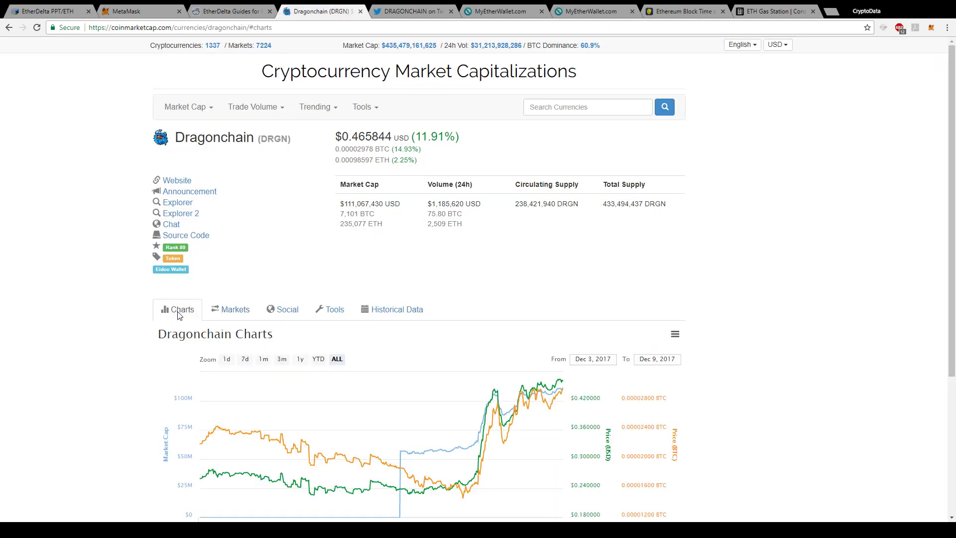
scroll(114, 353, down, 1)
scroll(114, 353, down, 2)
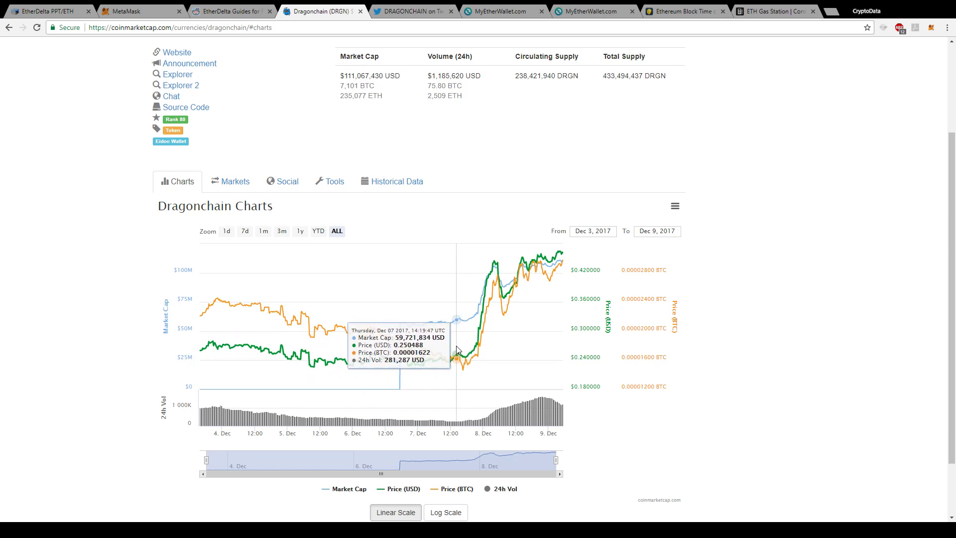
scroll(518, 299, up, 3)
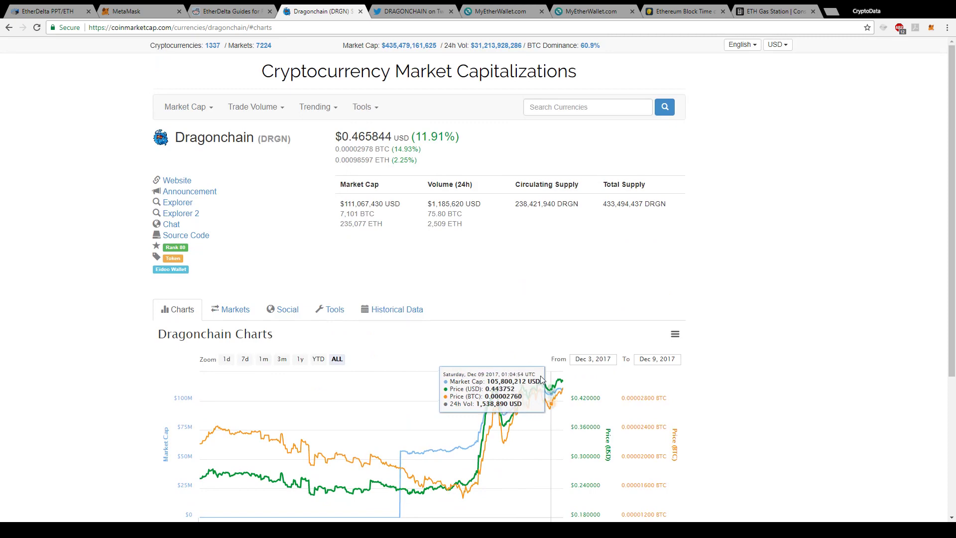
click(213, 315)
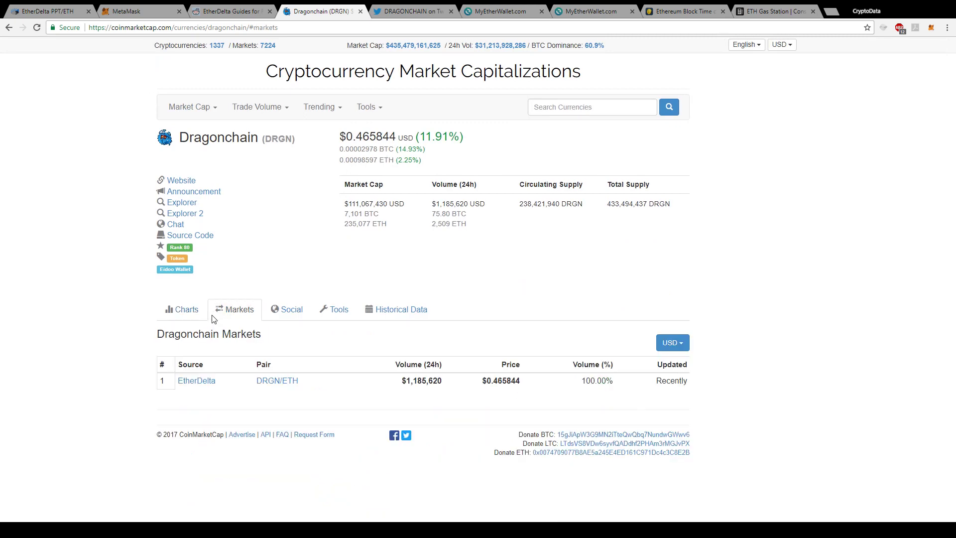
Step: Browse the list of tradable tokens on EtherDelta and close it without choosing one
click(63, 10)
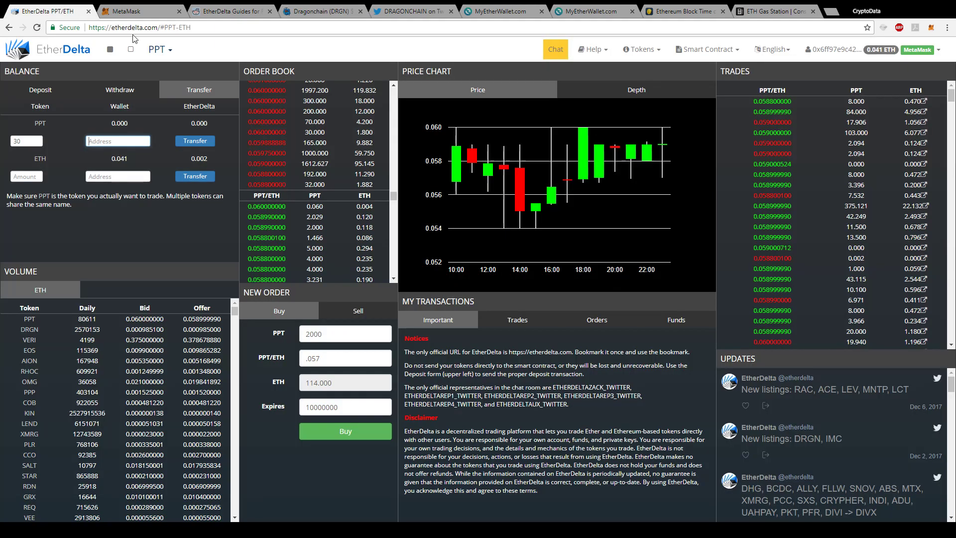
click(157, 50)
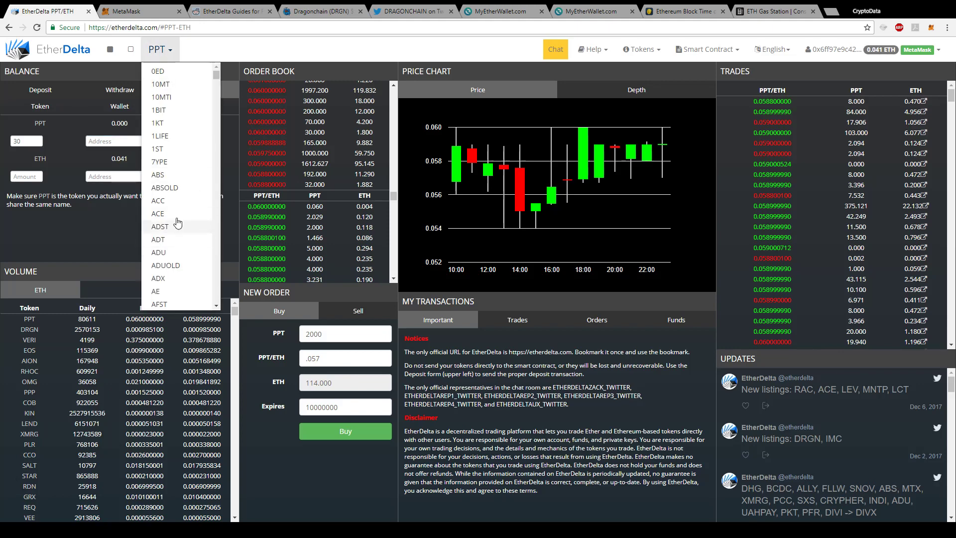
scroll(181, 246, down, 4)
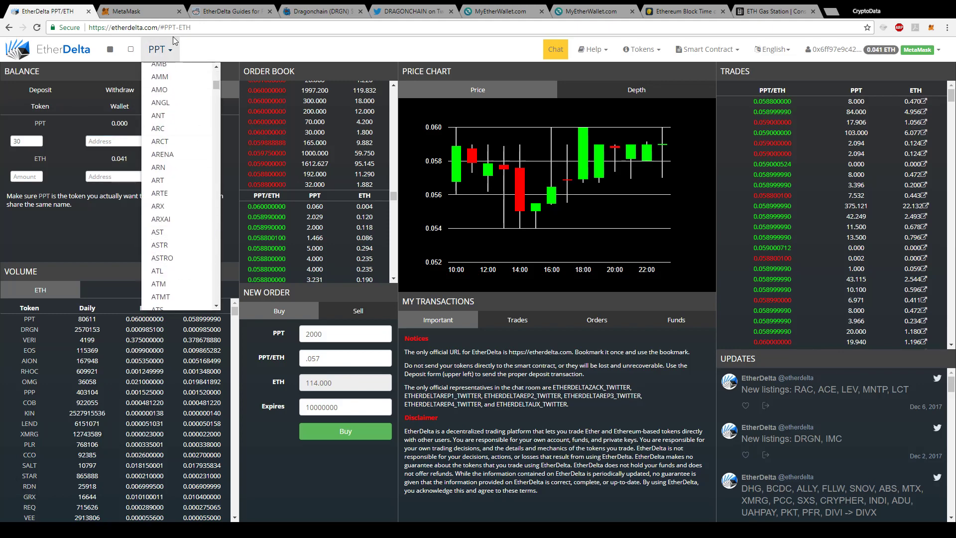
click(238, 50)
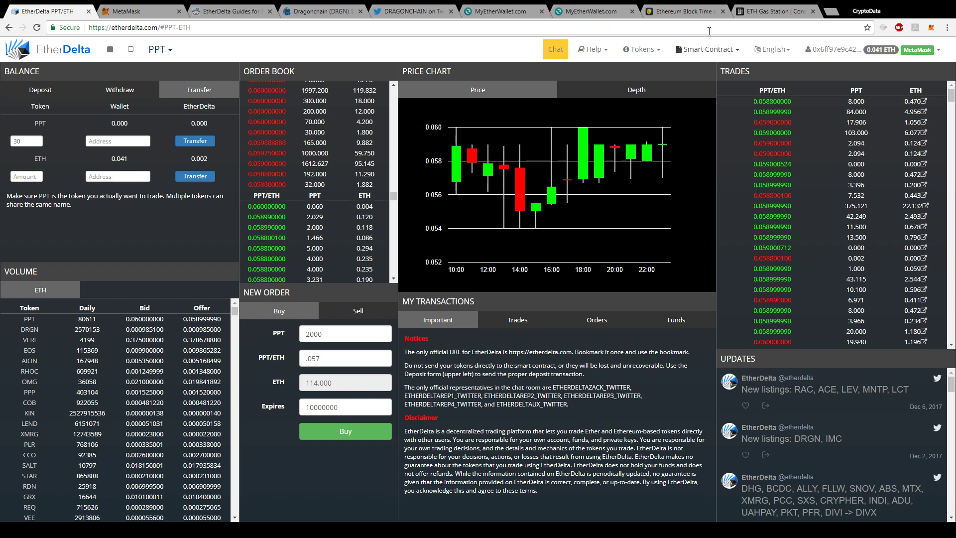
Step: Check current gas prices on ETH Gas Station, and review the address and amount fields of MyEtherWallet's send form
click(769, 8)
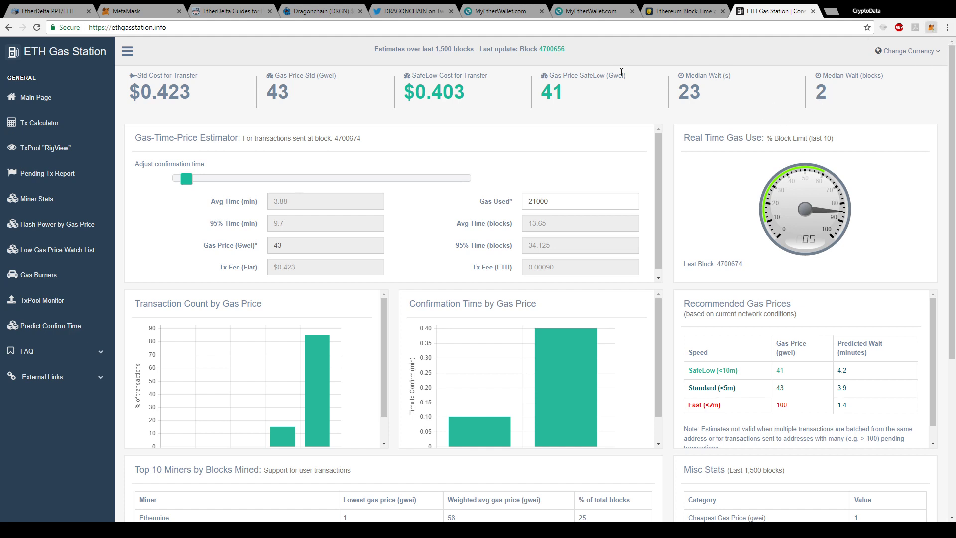
click(524, 7)
click(570, 10)
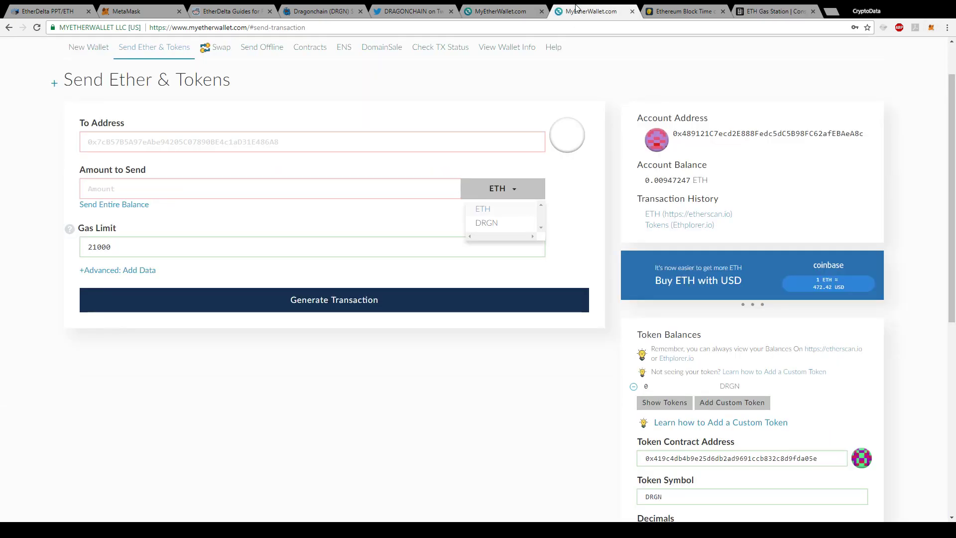
click(414, 143)
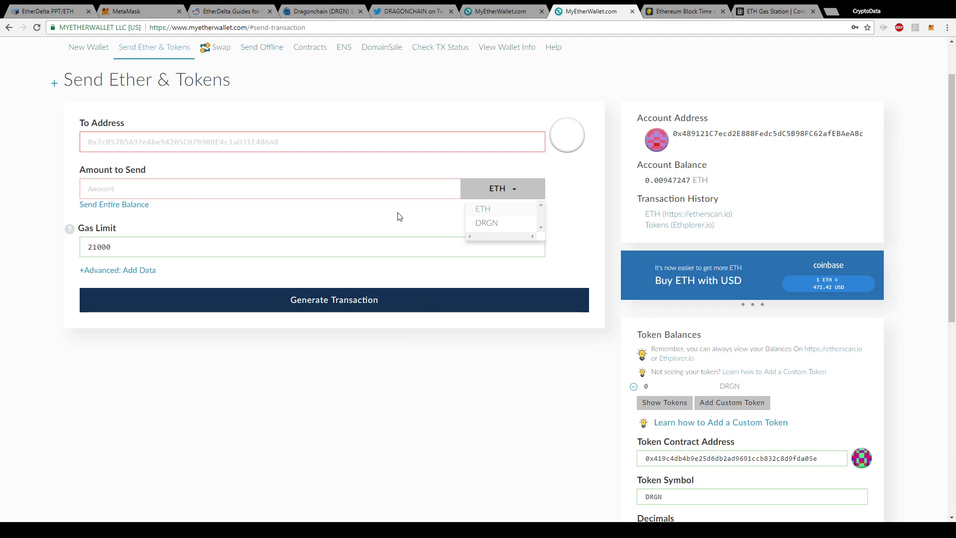
click(396, 195)
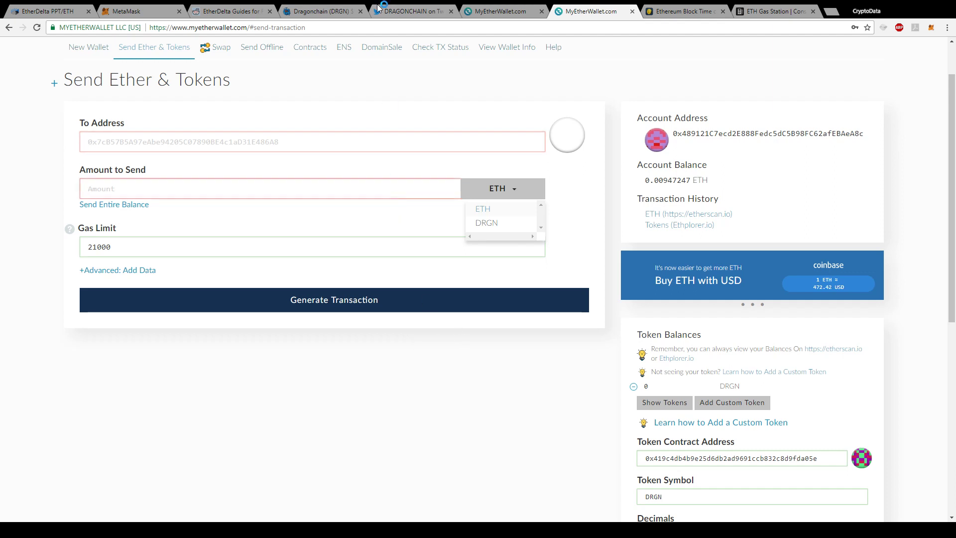
Step: Review the topics in the Reddit first-time user guide once more and go back to the EtherDelta PPT market
click(65, 8)
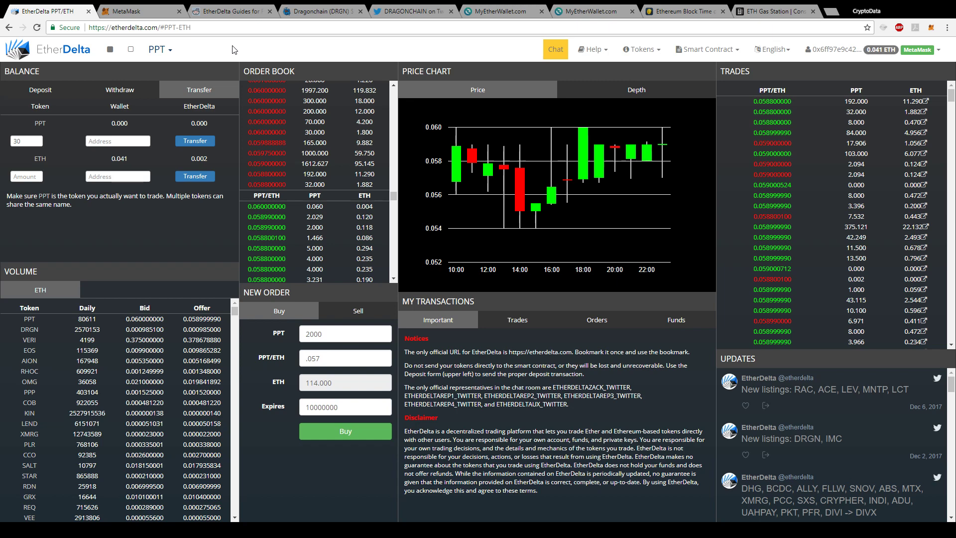
click(239, 11)
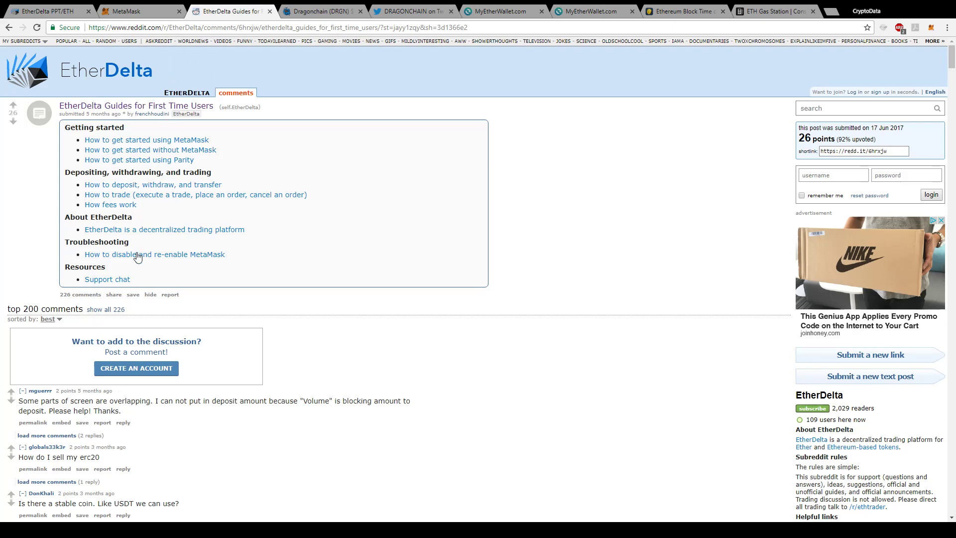
click(56, 8)
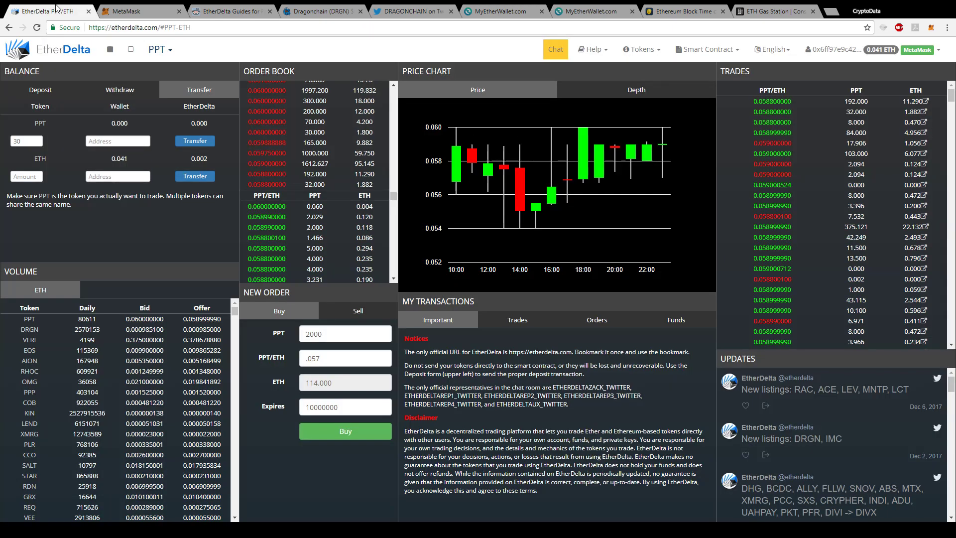